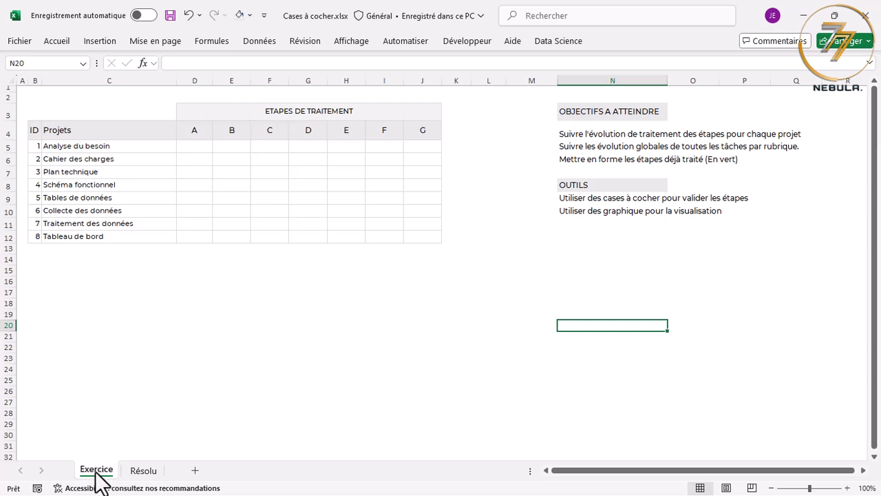
# - On the Résolu sheet, tick stage E for Traitement des données and Cahier des charges, plus stage B for Cahier des charges
pyautogui.click(144, 470)
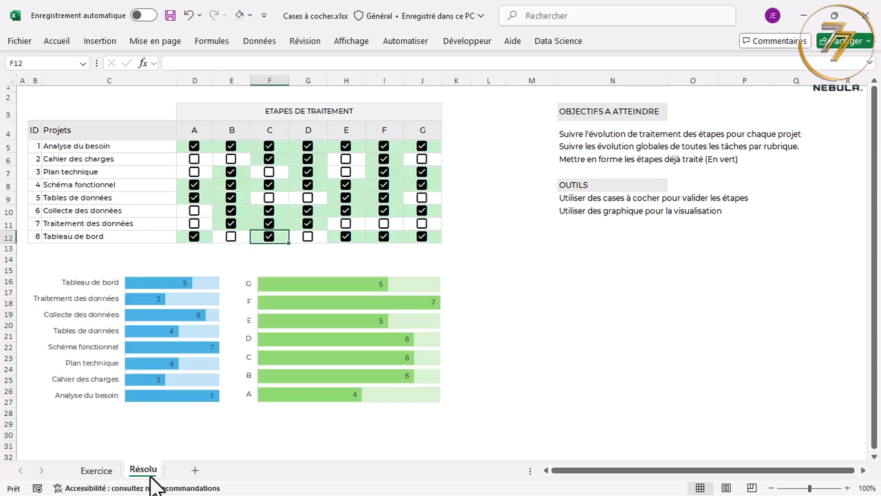
pyautogui.click(346, 223)
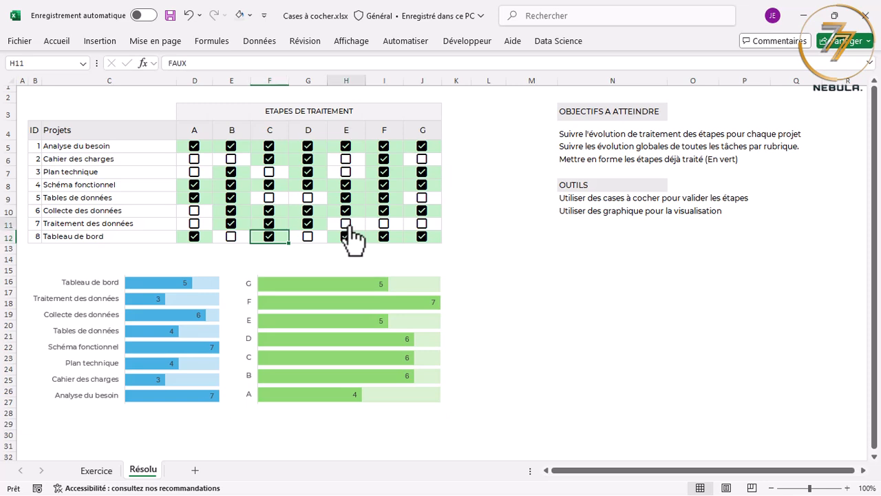
pyautogui.click(347, 158)
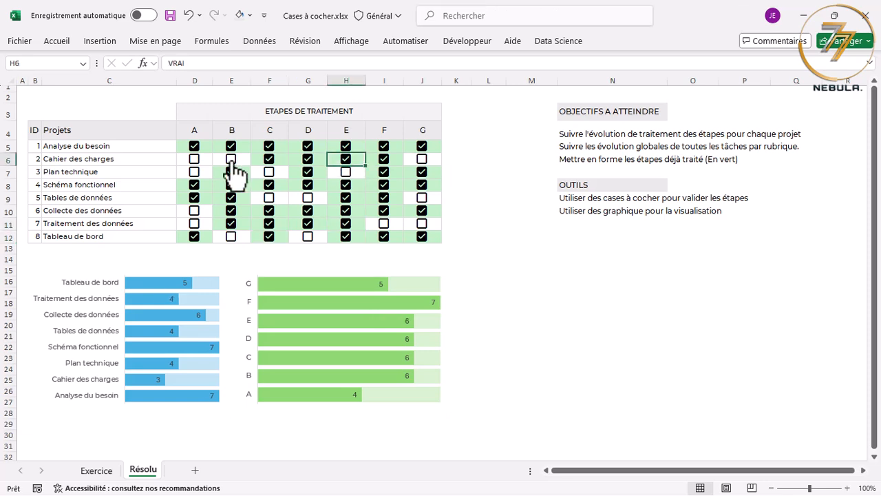
pyautogui.click(233, 160)
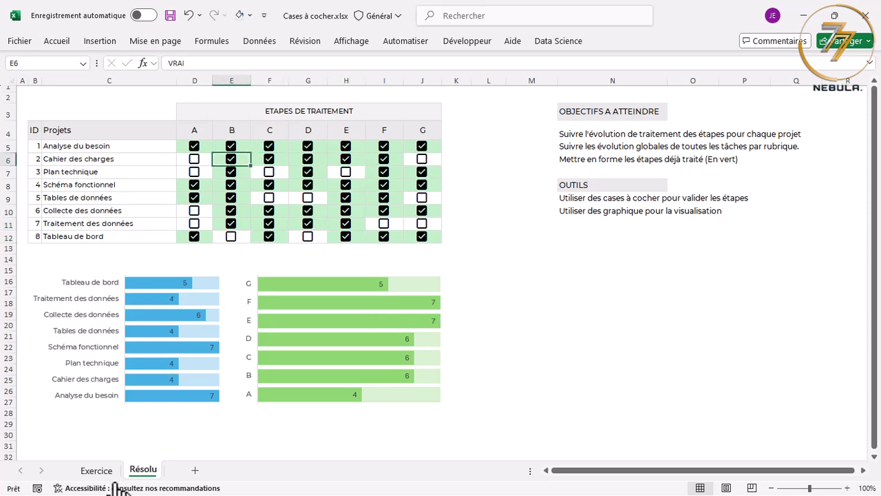
# - On the Exercice sheet, insert checkboxes in all stage cells D5:J12 of the project table
pyautogui.click(96, 471)
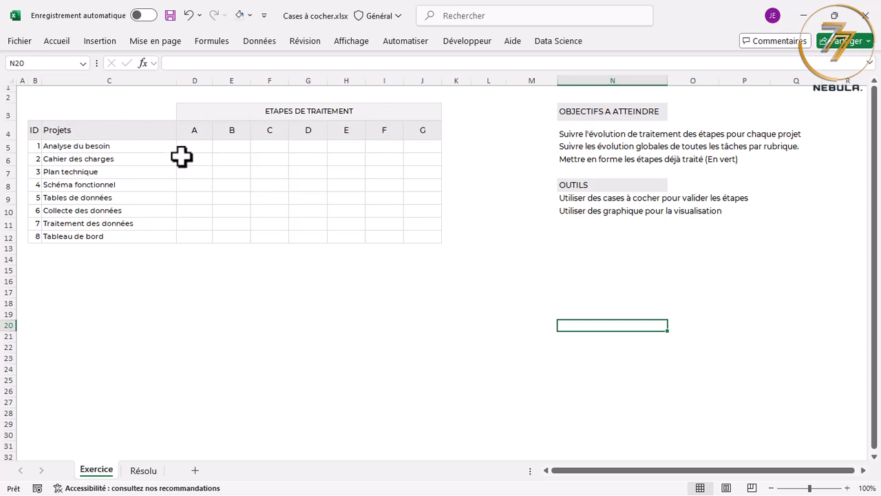
pyautogui.moveTo(195, 147); pyautogui.dragTo(415, 234)
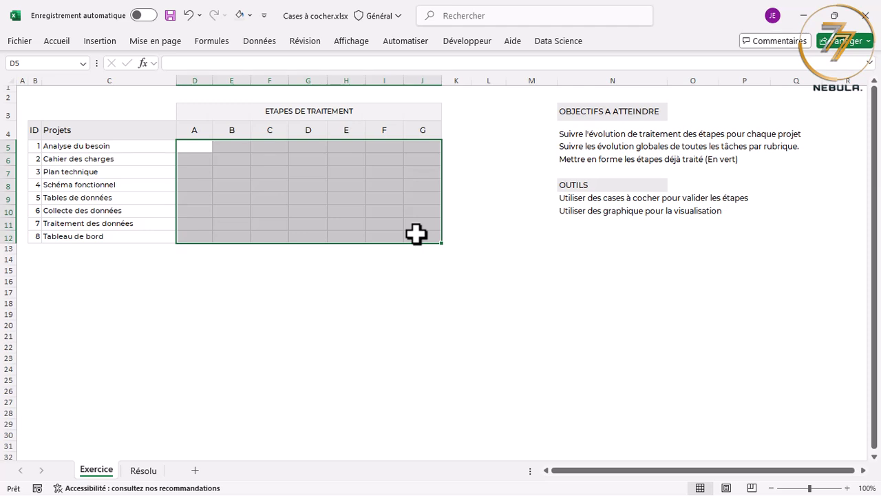
pyautogui.moveTo(193, 146); pyautogui.dragTo(420, 233)
pyautogui.click(97, 42)
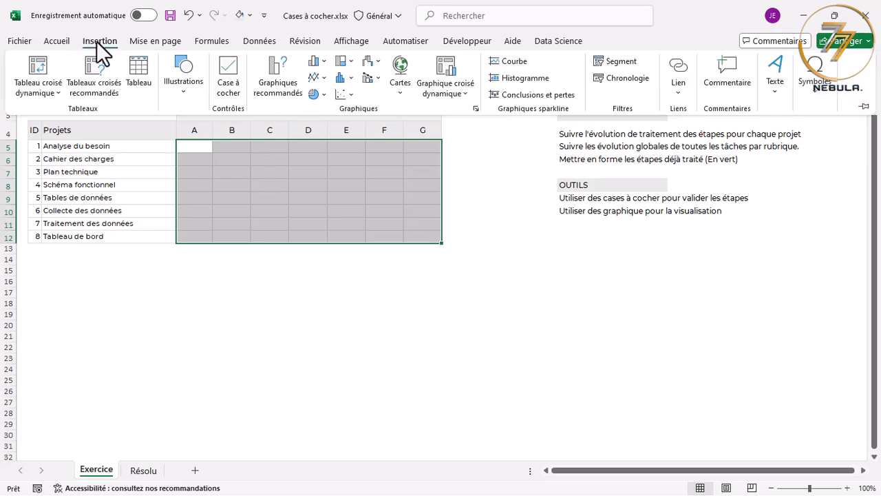
pyautogui.click(229, 74)
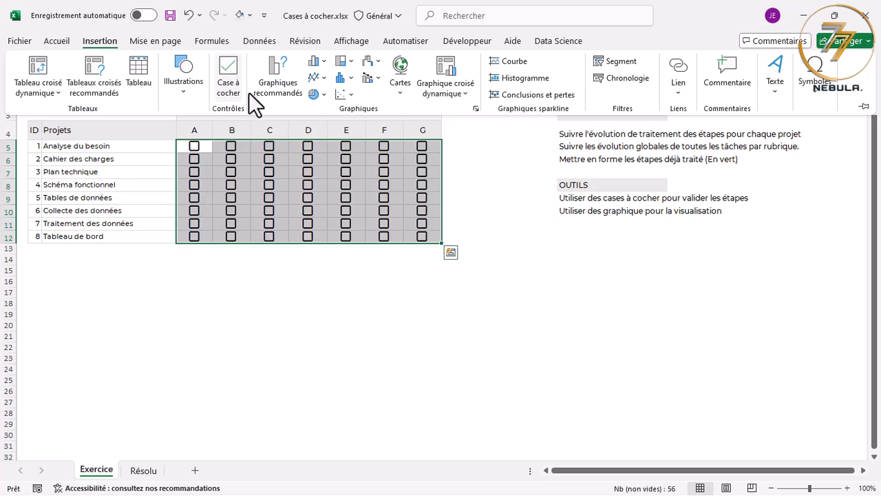
pyautogui.click(342, 283)
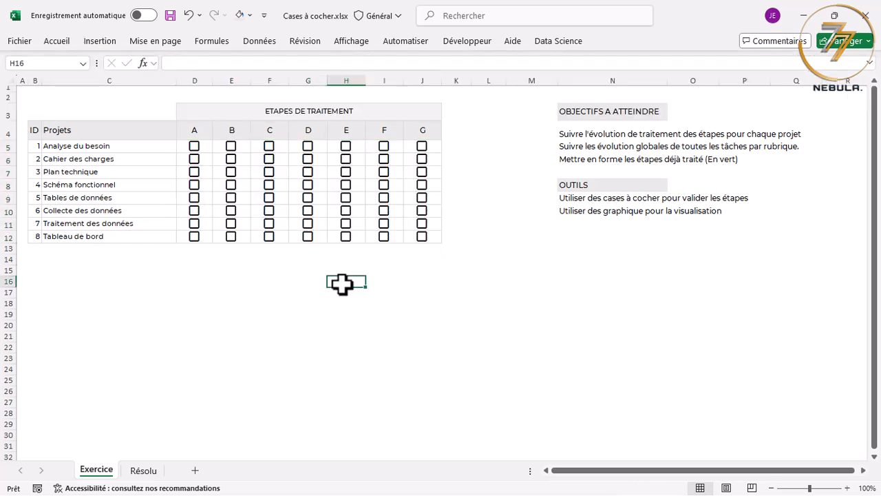
# - Tick and clear the stage A checkbox of Analyse du besoin to inspect its logical value
pyautogui.click(194, 146)
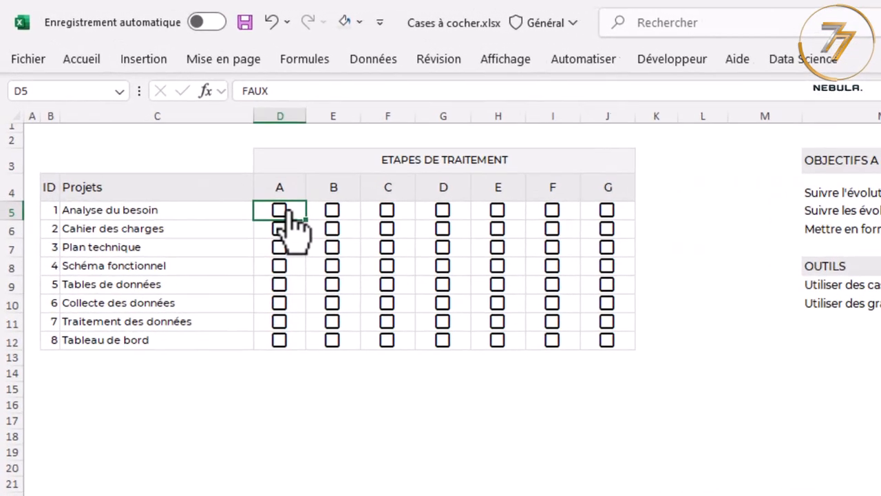
pyautogui.click(288, 211)
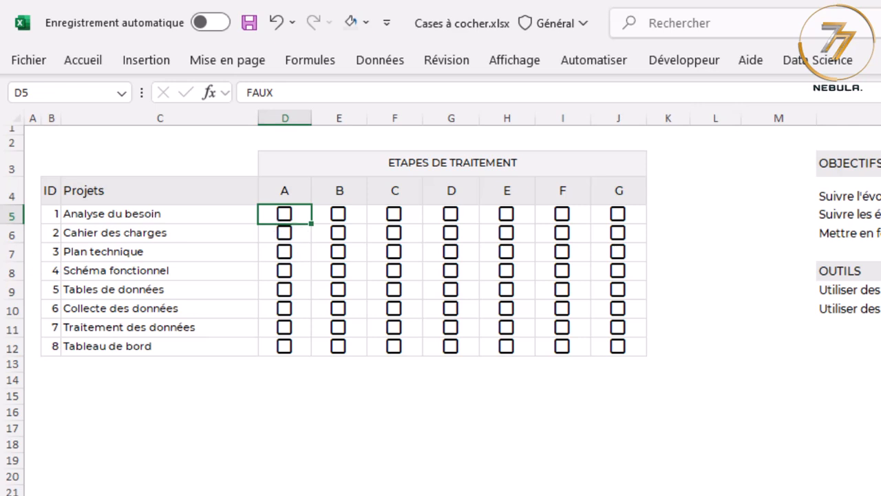
# - Create a formula-based conditional formatting rule for D5:J12 with the relative formula =D5=VRAI
pyautogui.moveTo(267, 213); pyautogui.dragTo(622, 353)
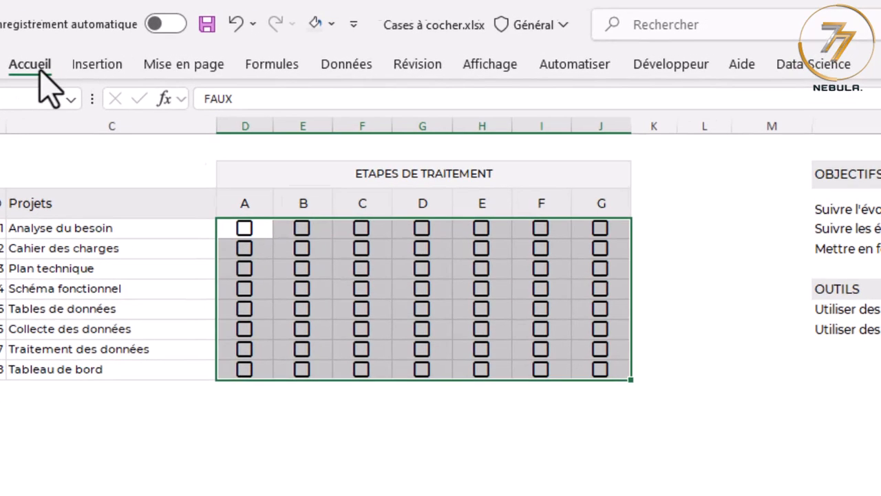
pyautogui.click(86, 62)
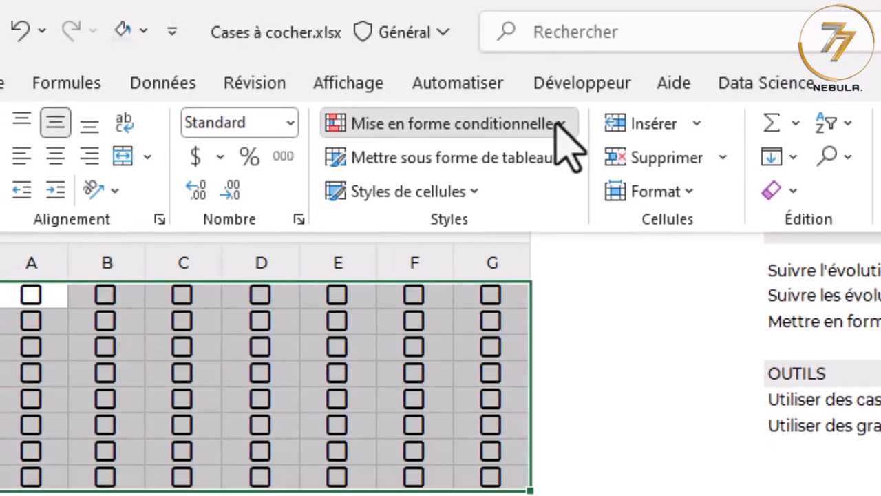
pyautogui.click(561, 132)
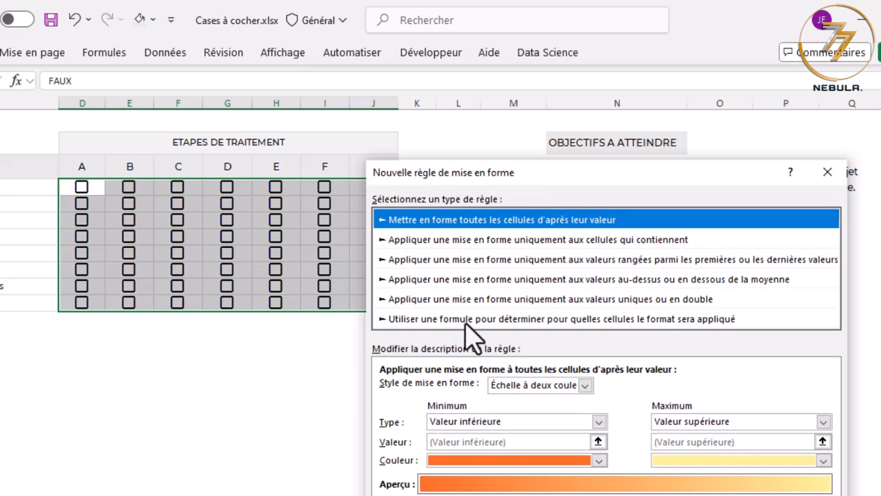
pyautogui.click(468, 319)
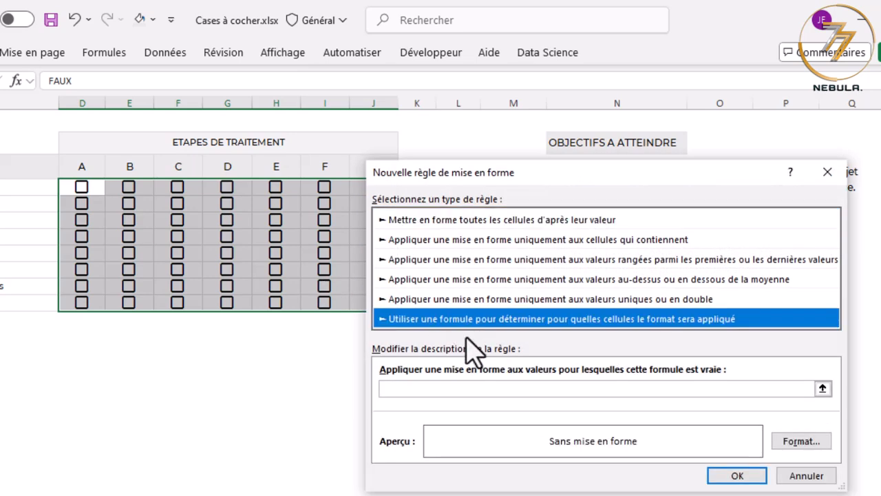
pyautogui.click(414, 391)
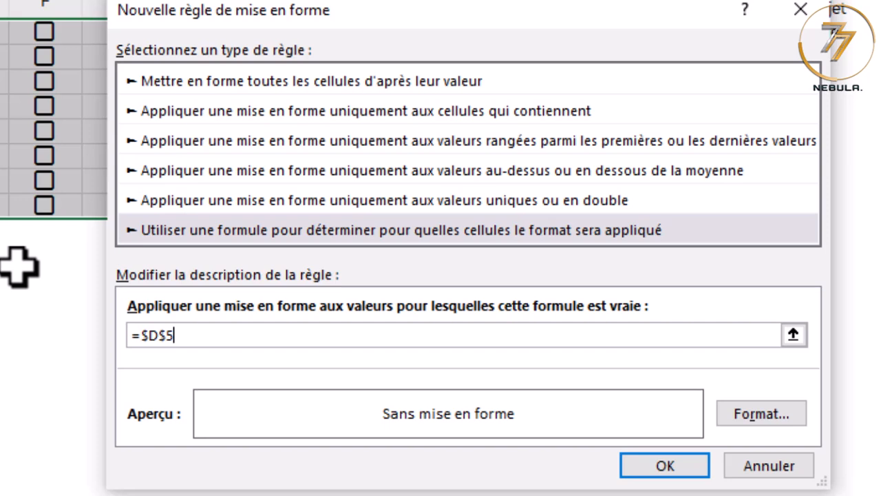
pyautogui.press('F4')
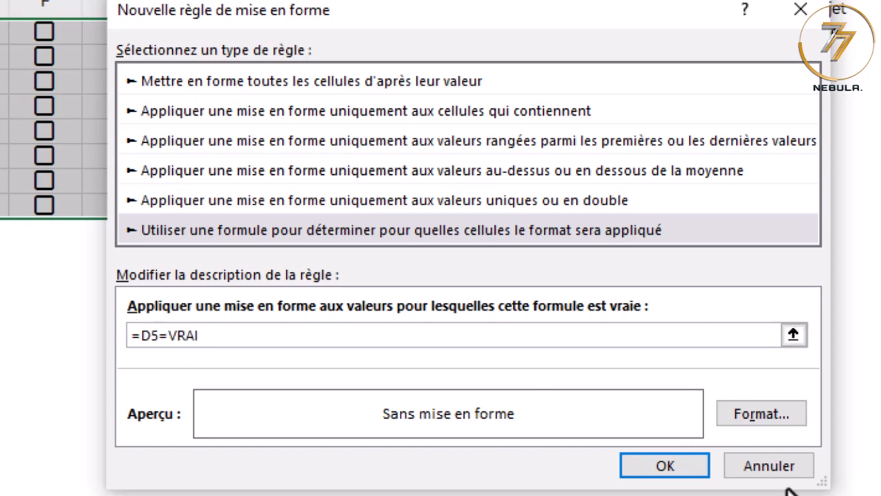
# - Give the rule a light green background fill and apply it to the checkbox cells
pyautogui.click(774, 414)
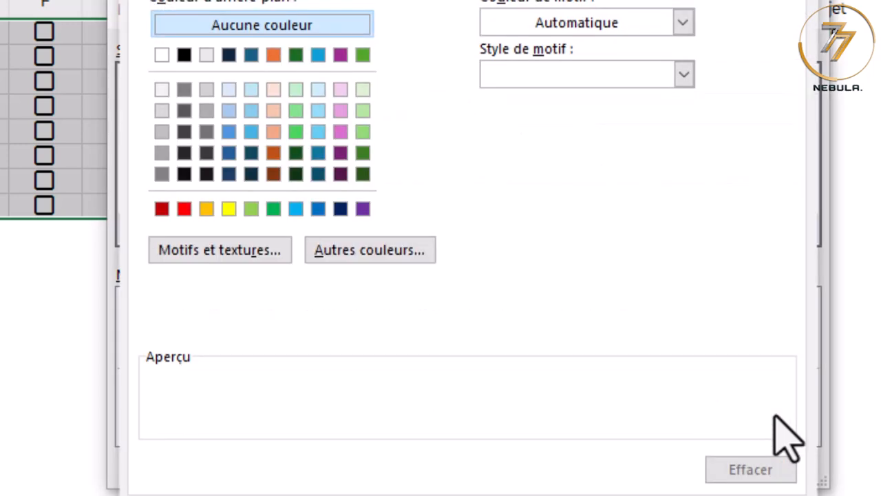
pyautogui.click(363, 111)
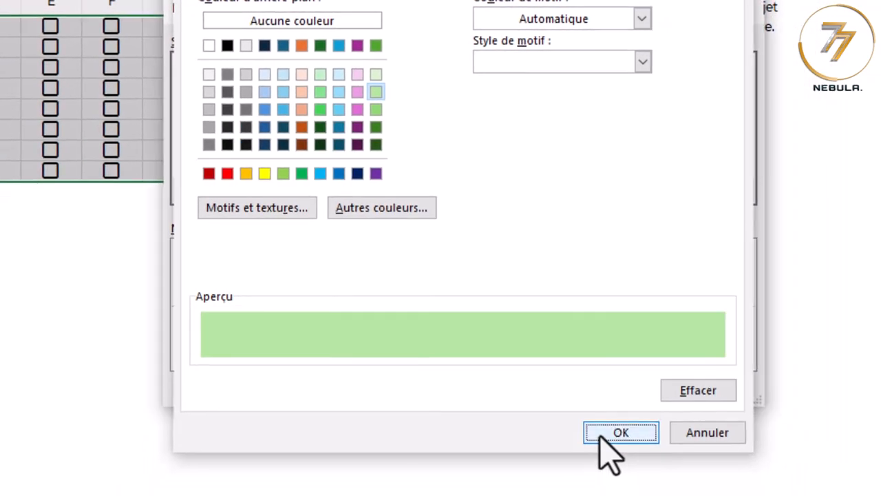
pyautogui.click(610, 441)
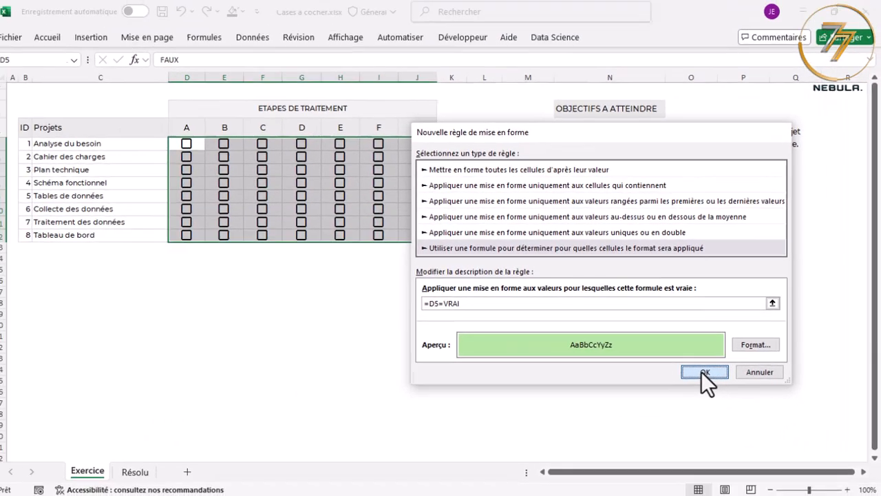
pyautogui.click(625, 387)
pyautogui.click(406, 326)
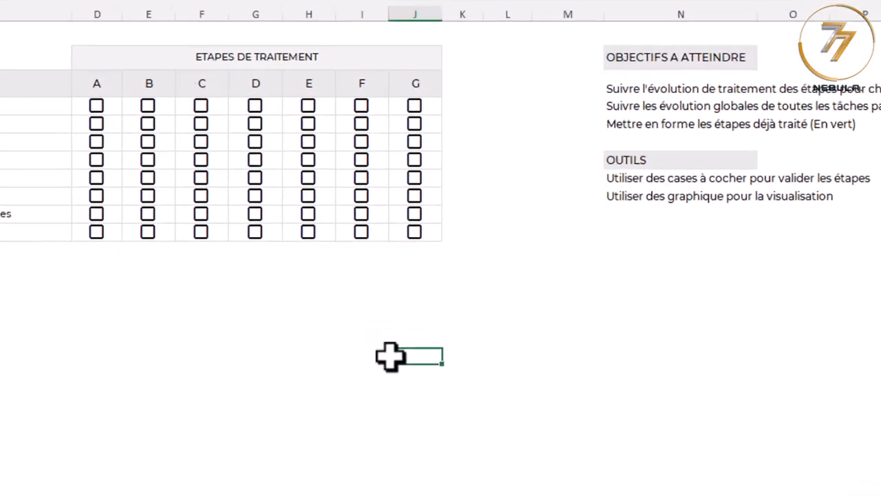
# - Tick stage B for Plan technique, Tables de données and Schéma fonctionnel, and stage F for Schéma fonctionnel
pyautogui.click(124, 133)
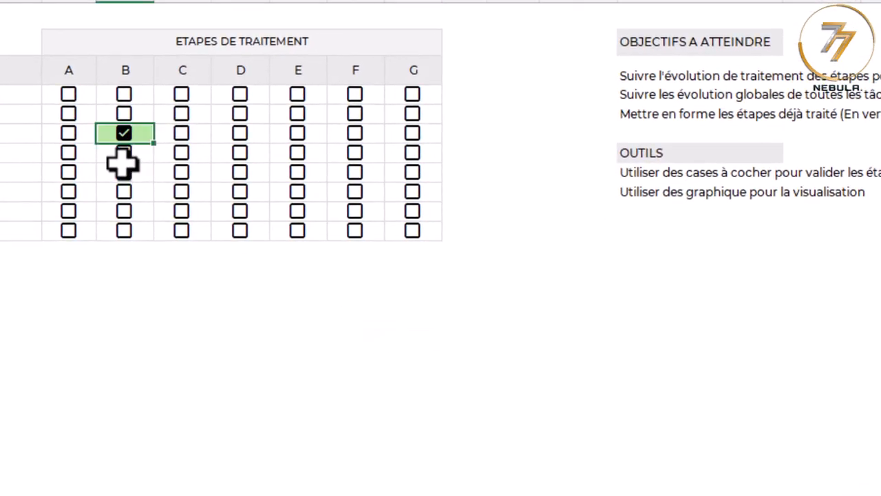
pyautogui.click(124, 172)
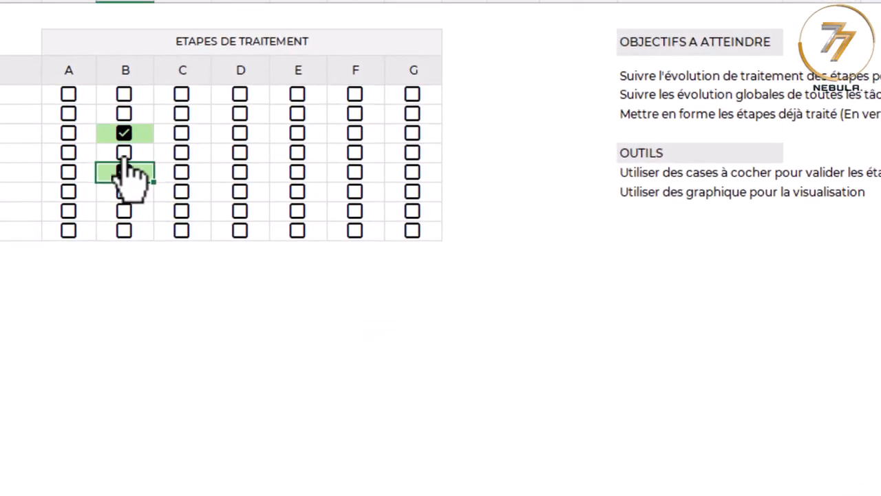
pyautogui.click(124, 152)
pyautogui.click(355, 152)
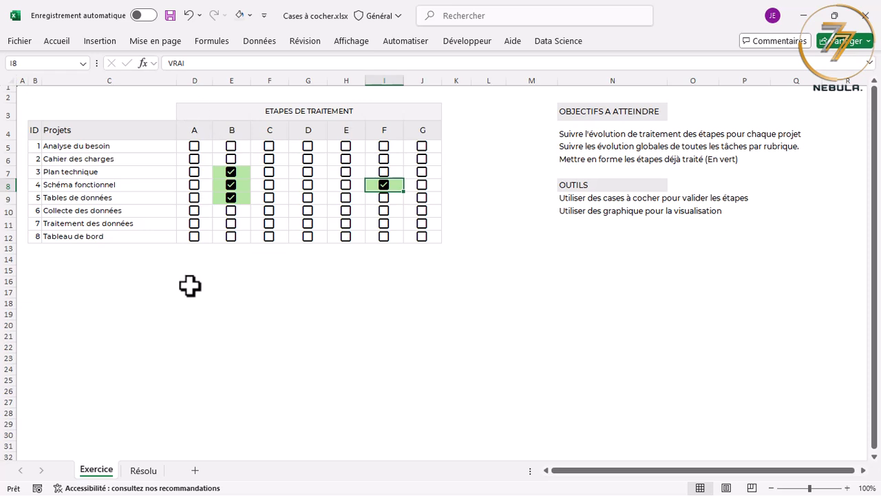
# - Fill D13:J13 below the table with =NB.SI(D5:D12,"VRAI") to count the ticked boxes in each stage column
pyautogui.click(197, 252)
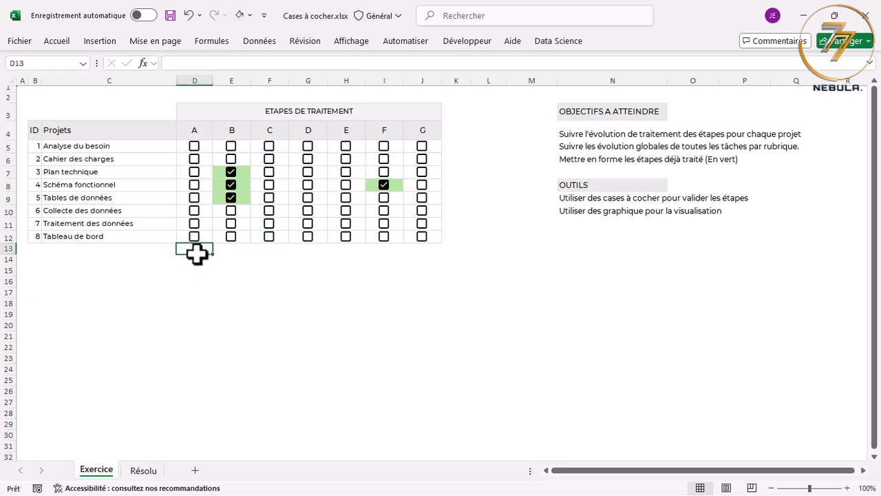
pyautogui.click(449, 145)
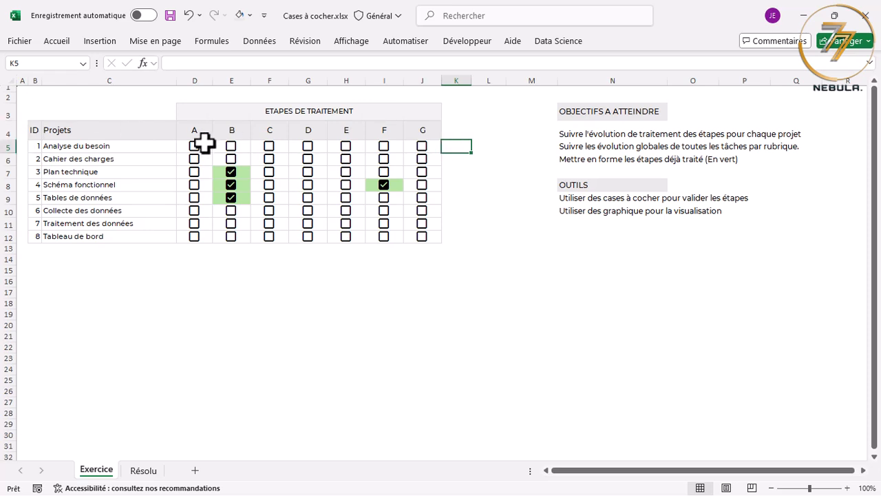
pyautogui.click(197, 250)
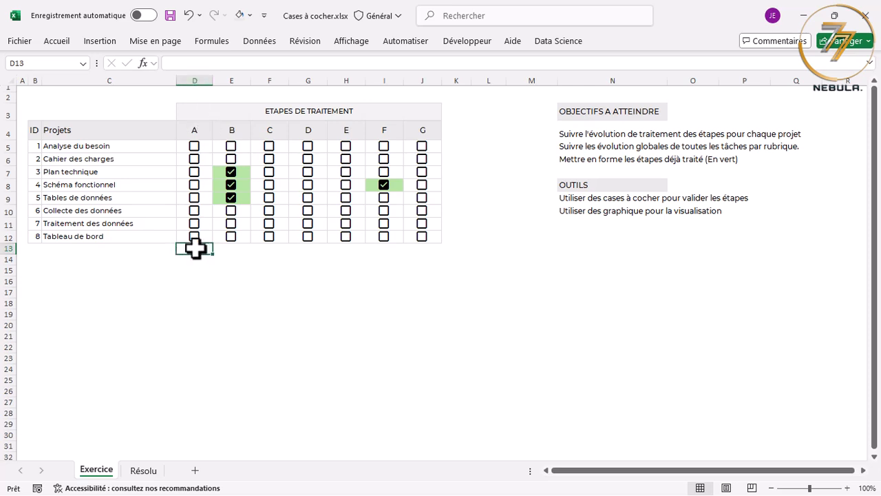
pyautogui.moveTo(194, 249); pyautogui.dragTo(428, 247)
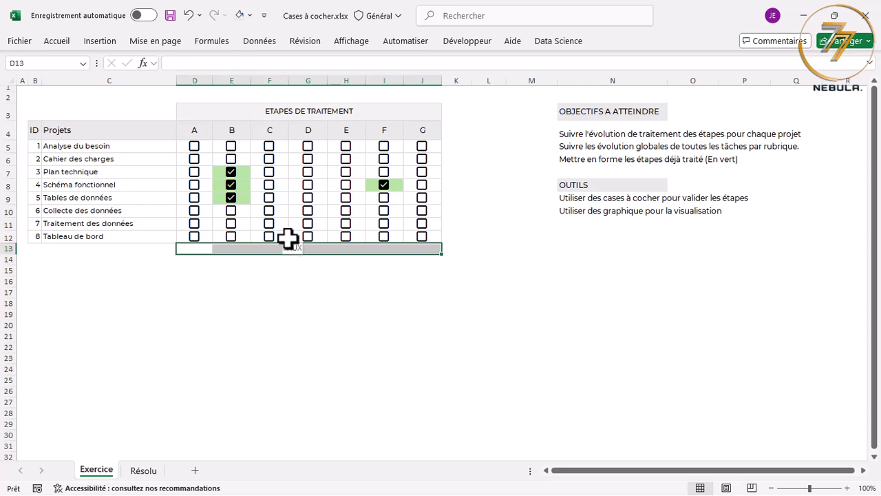
pyautogui.click(283, 66)
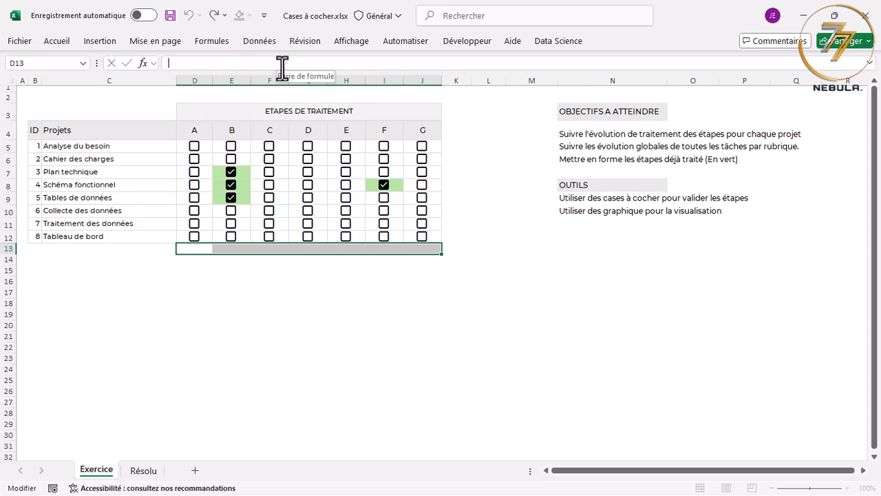
pyautogui.write('=nb')
pyautogui.press('BackSpace')
pyautogui.write('nb.')
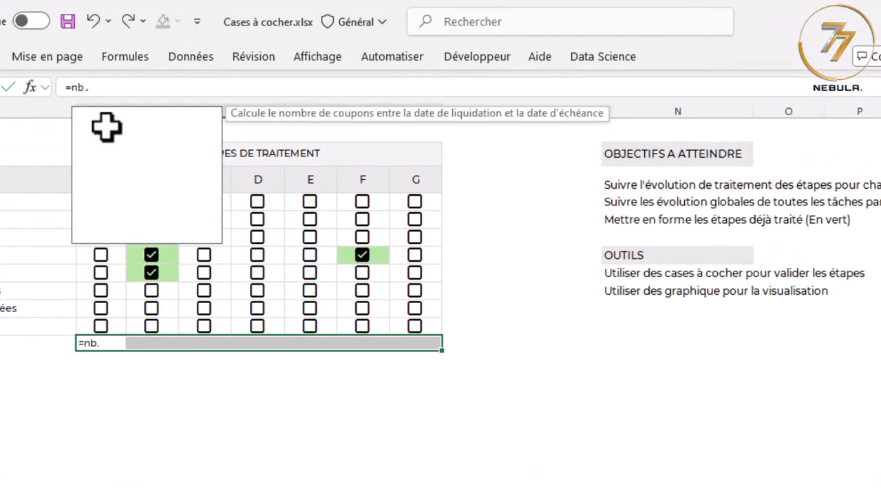
pyautogui.write('si(')
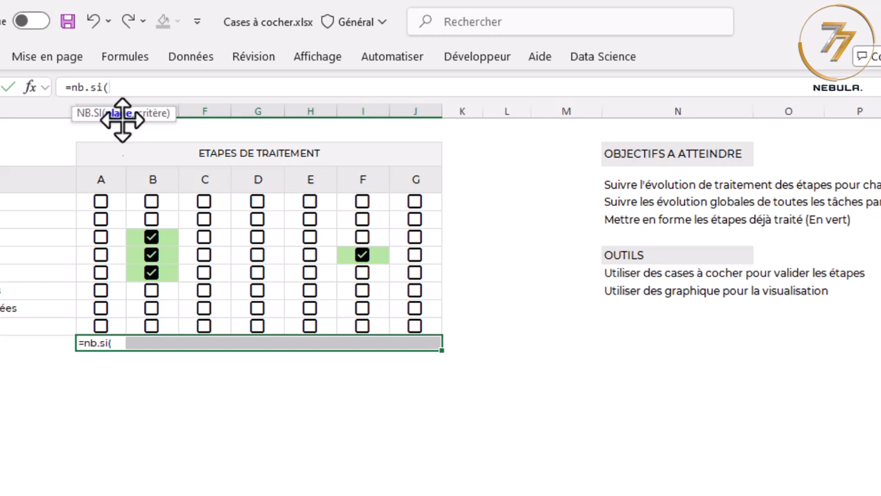
pyautogui.moveTo(93, 200); pyautogui.dragTo(97, 331)
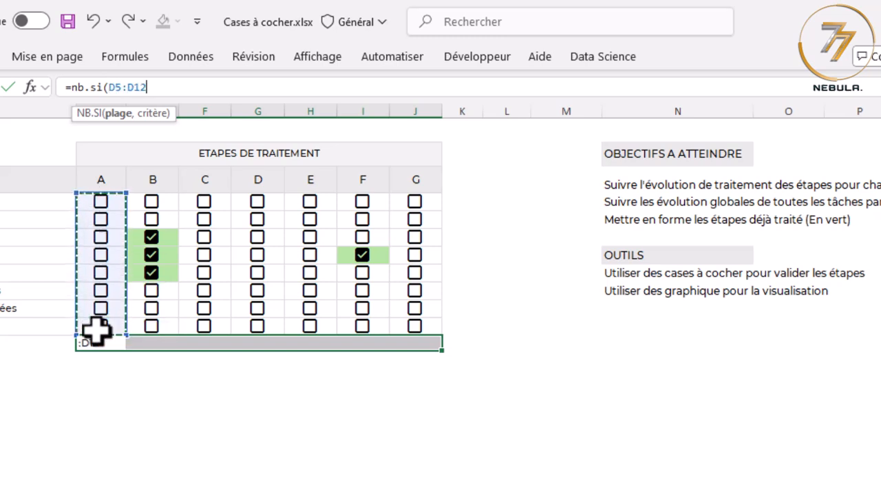
pyautogui.write(',')
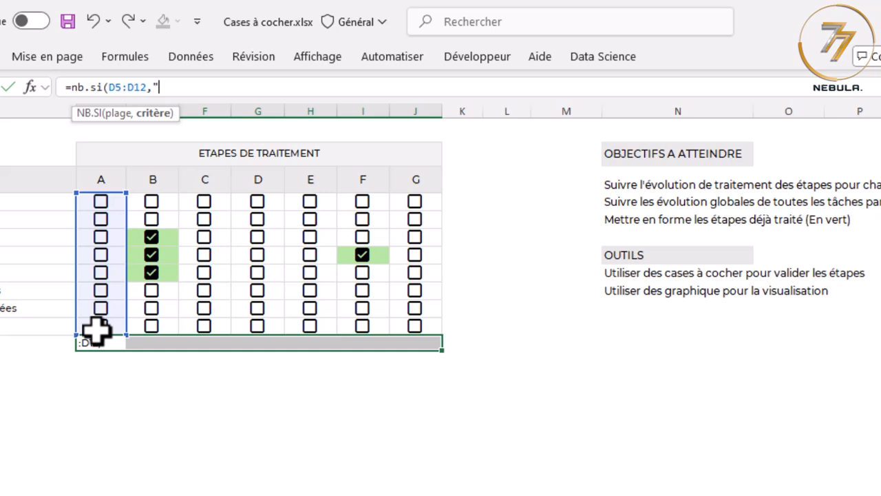
pyautogui.write('"VRAI")')
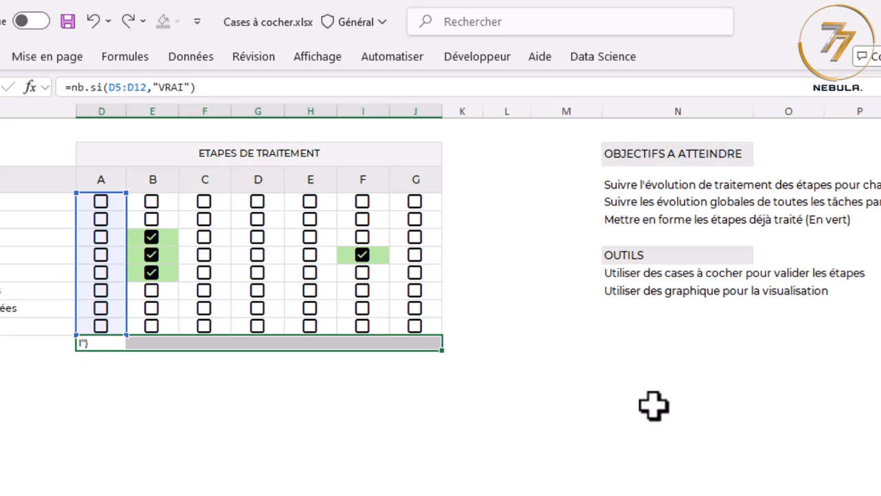
pyautogui.hotkey('ctrl', 'Return')
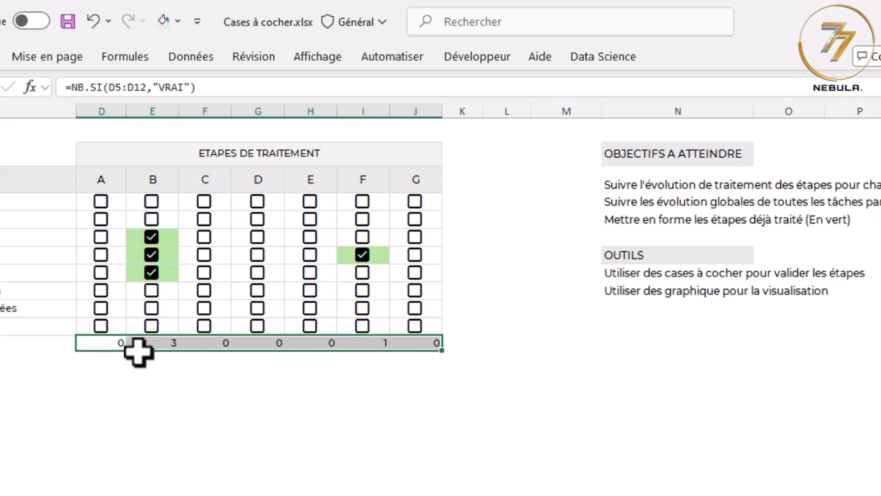
# - Tick stage A for Tables de données and label the count row NB cochés in C13
pyautogui.click(101, 274)
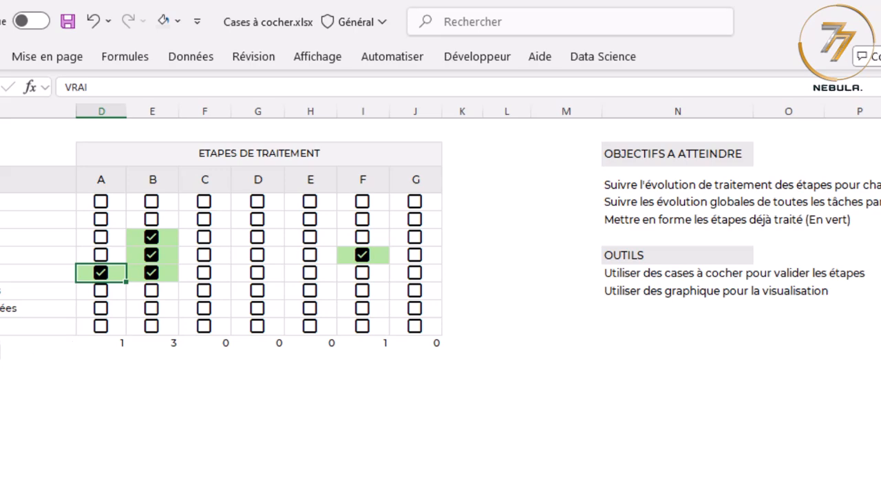
pyautogui.click(3, 342)
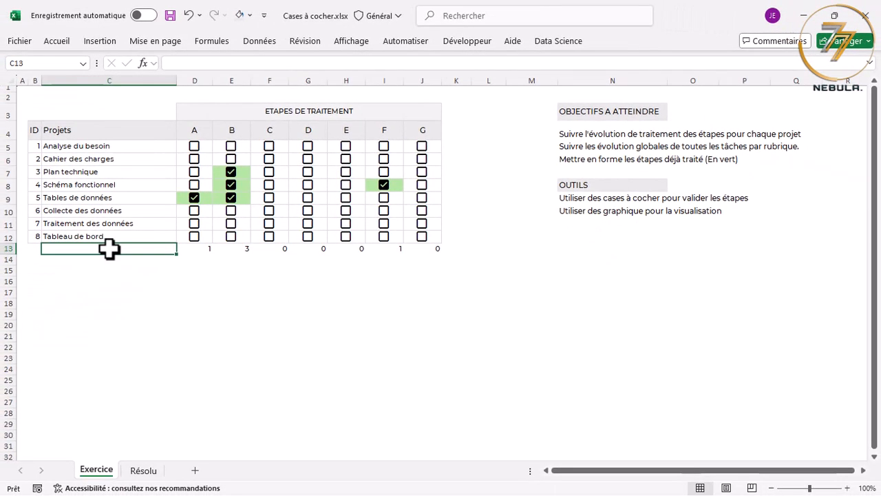
pyautogui.write('T')
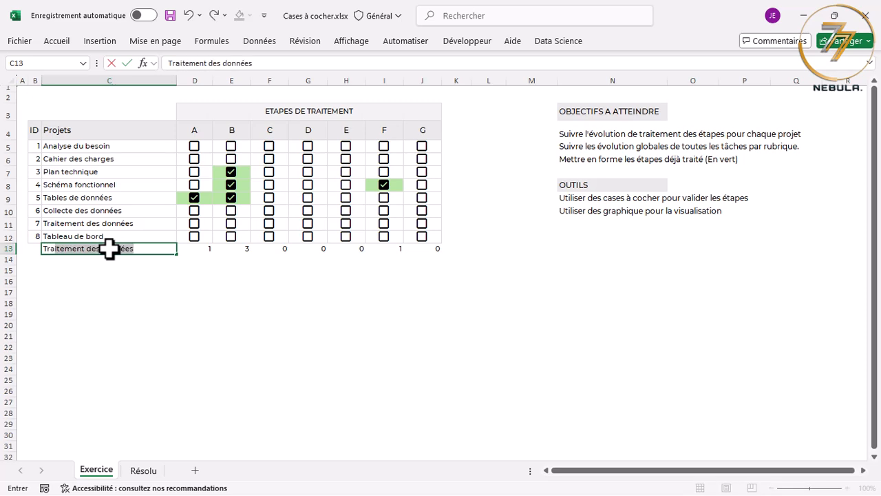
pyautogui.write('rNB Traité')
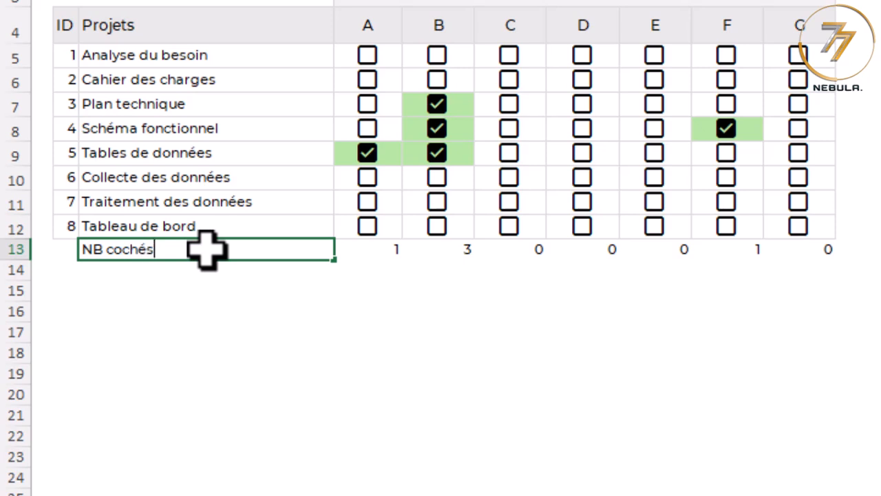
pyautogui.press('Return')
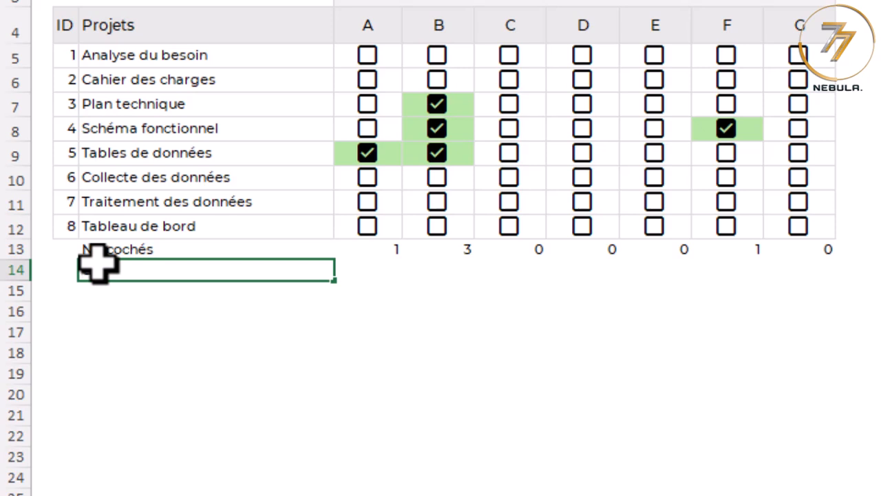
# - Label C14 as Objectif and fill D14:J14 with the target value 8
pyautogui.press('Return')
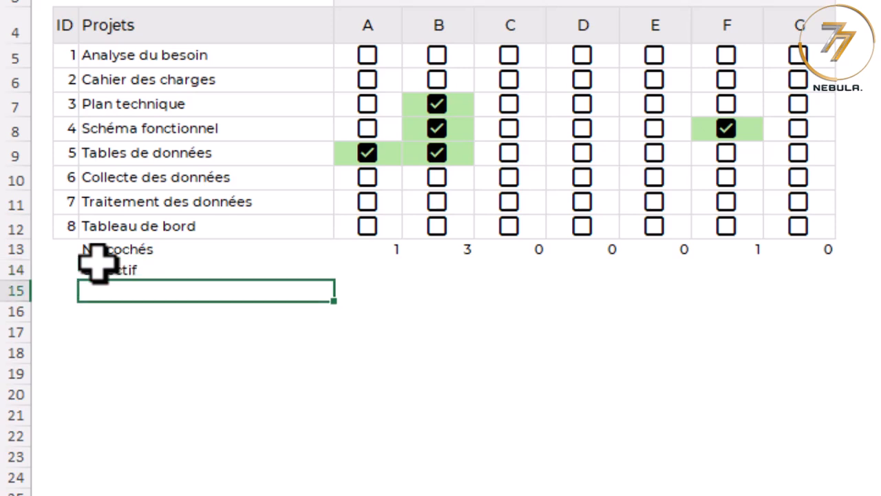
pyautogui.click(204, 269)
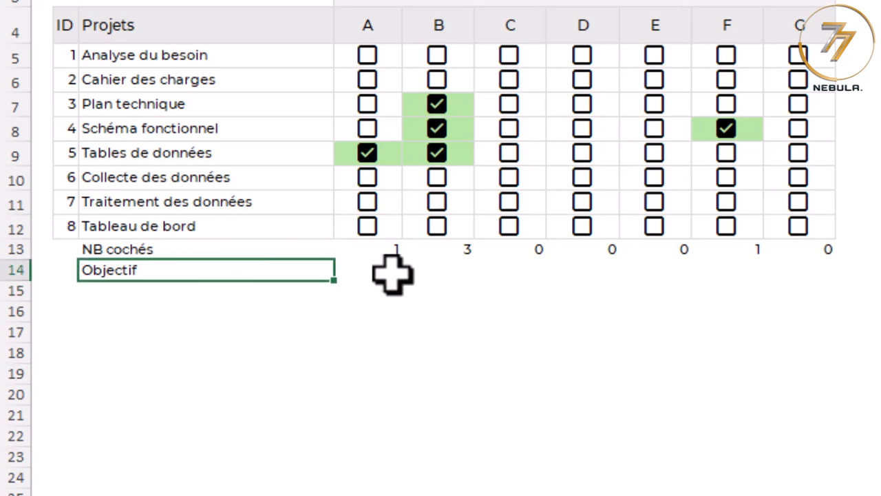
pyautogui.moveTo(367, 271); pyautogui.dragTo(816, 274)
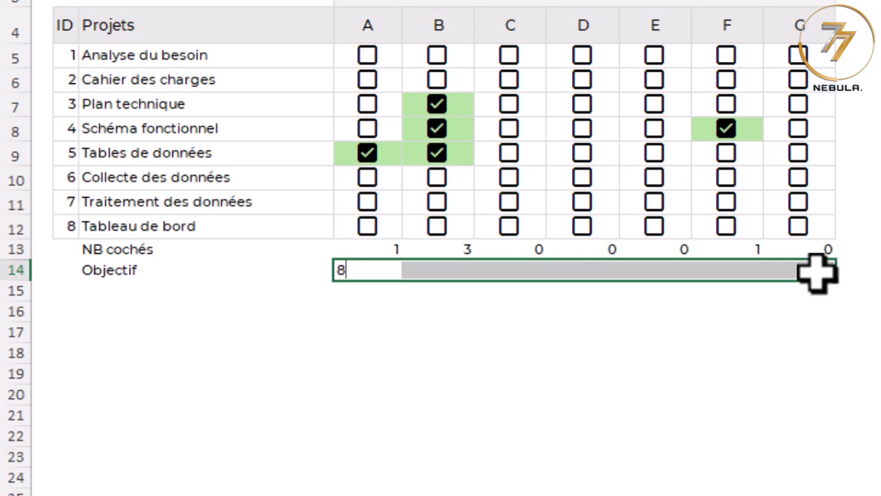
pyautogui.write('8')
pyautogui.hotkey('ctrl', 'Return')
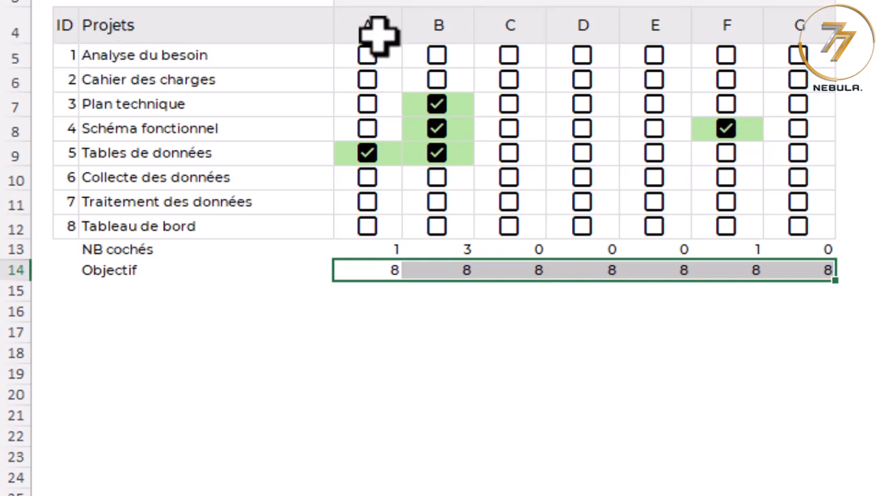
pyautogui.click(390, 248)
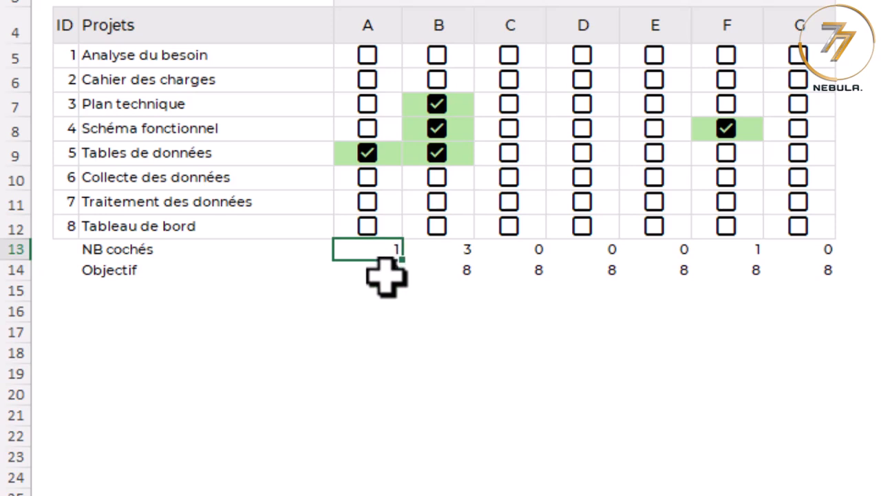
pyautogui.click(389, 271)
pyautogui.click(458, 249)
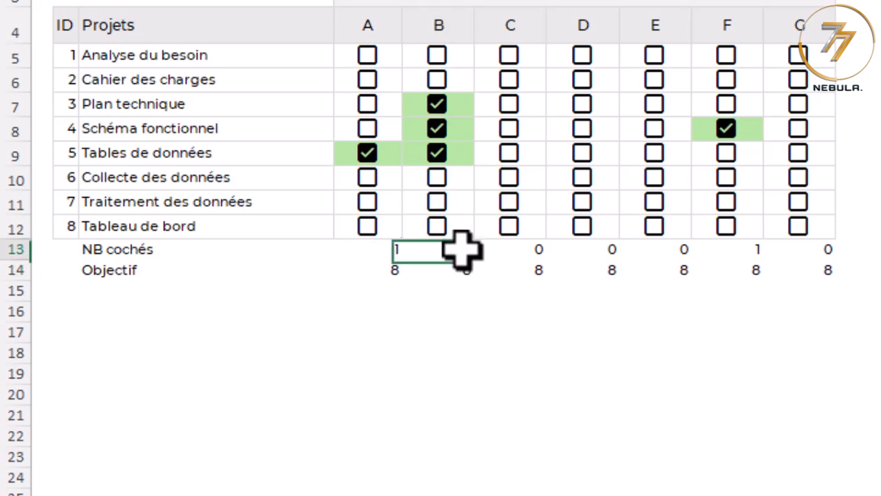
pyautogui.click(457, 268)
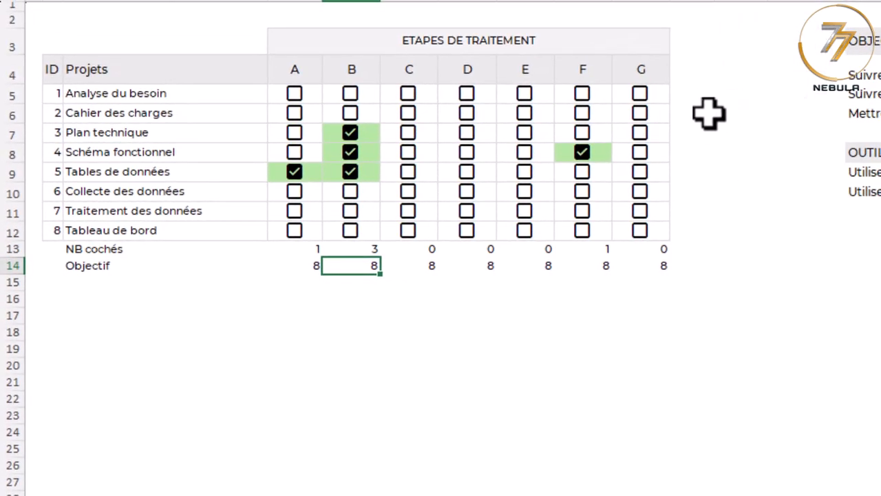
# - Fill K5:K12 beside the table with =NB.SI(D5:J5,"VRAI") to count the ticked boxes for each project
pyautogui.moveTo(688, 92); pyautogui.dragTo(679, 232)
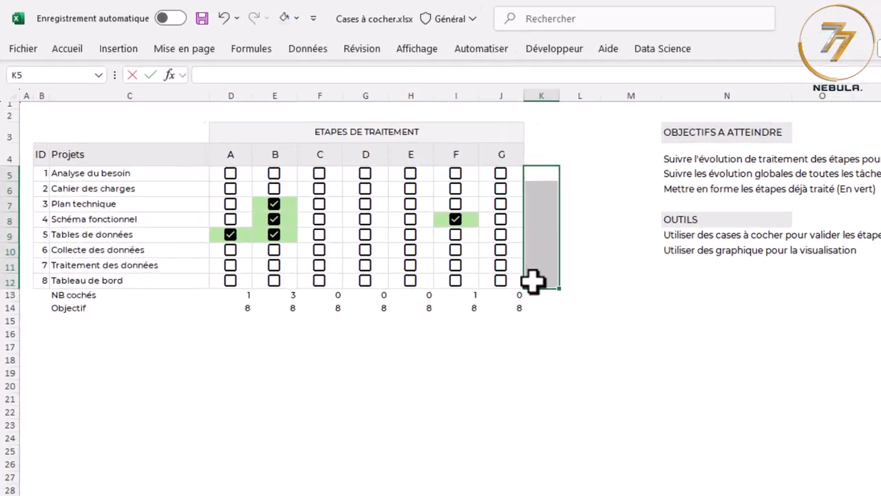
pyautogui.write('=')
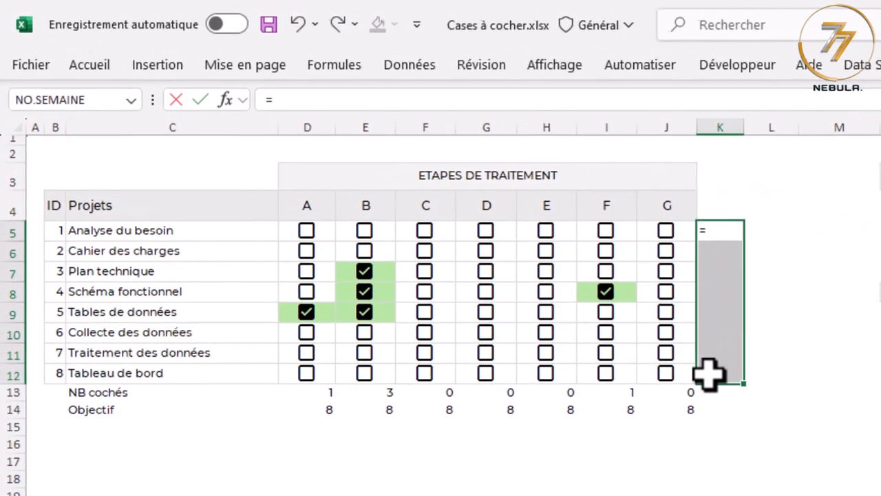
pyautogui.write('nb.s')
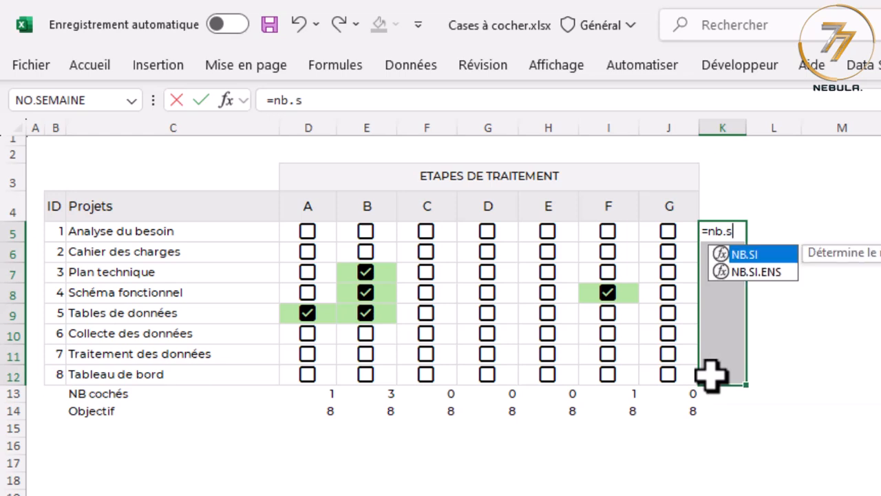
pyautogui.press('Tab')
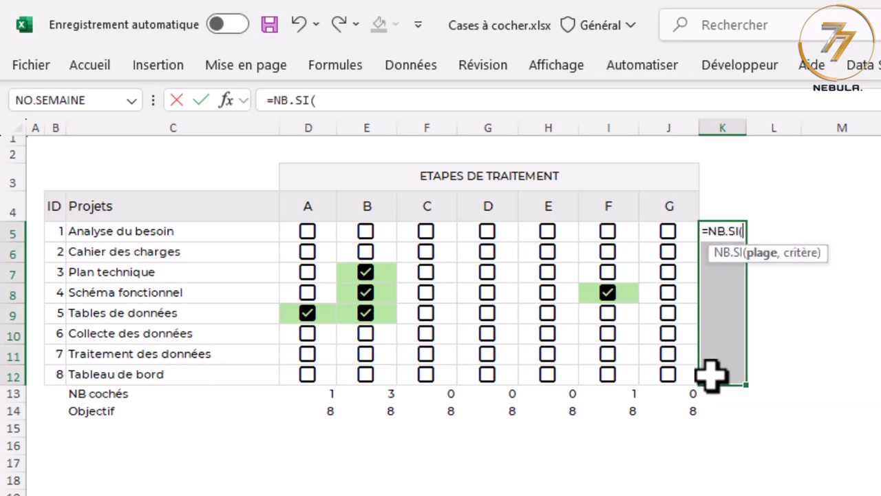
pyautogui.moveTo(291, 230); pyautogui.dragTo(672, 232)
pyautogui.write(',"VRA')
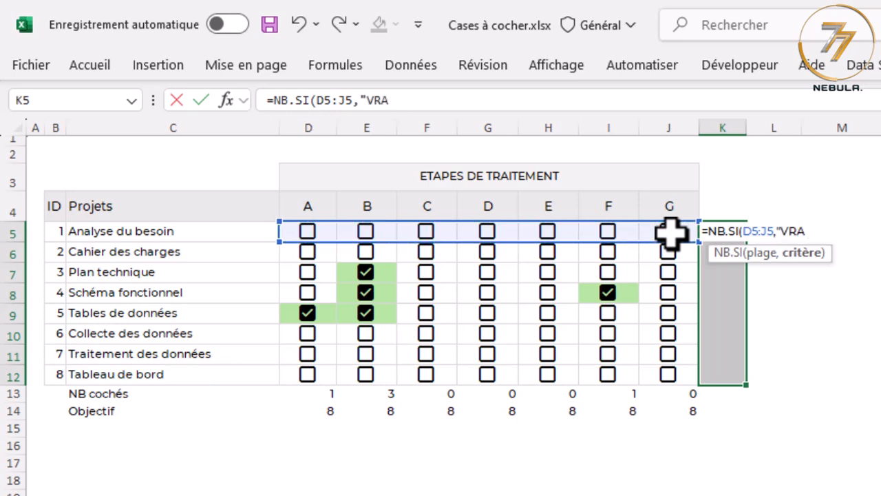
pyautogui.write('I")')
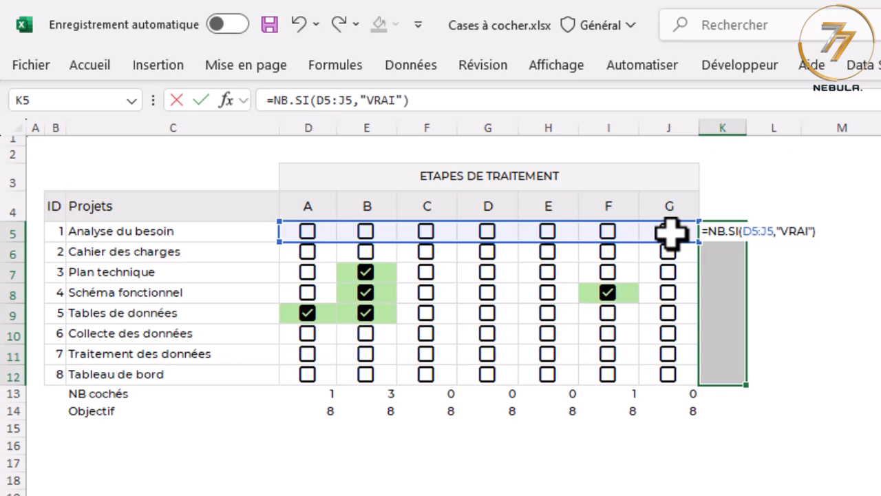
pyautogui.hotkey('ctrl', 'Return')
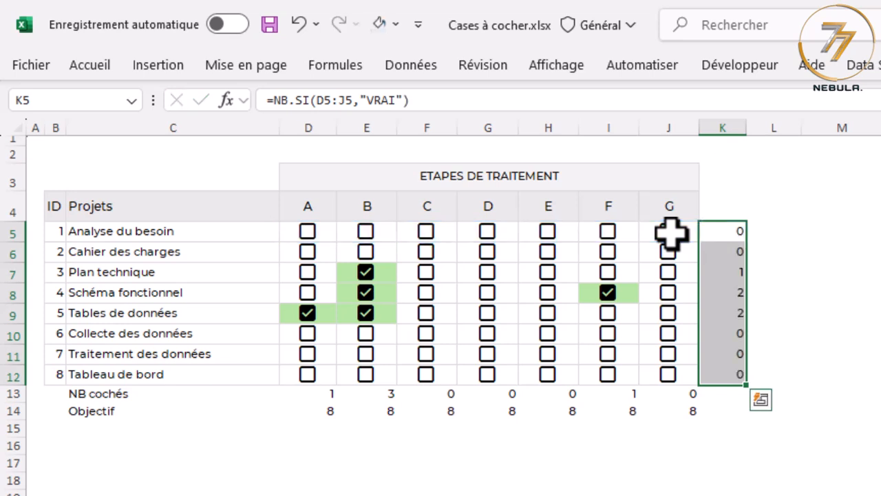
# - Enter the header Nb cochés in K4 above the per-project counts
pyautogui.click(715, 201)
pyautogui.write('Nb')
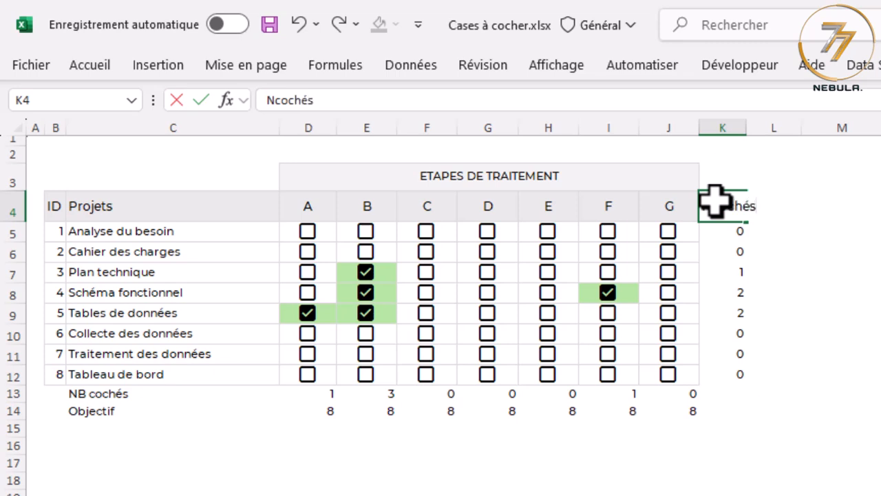
pyautogui.click(768, 447)
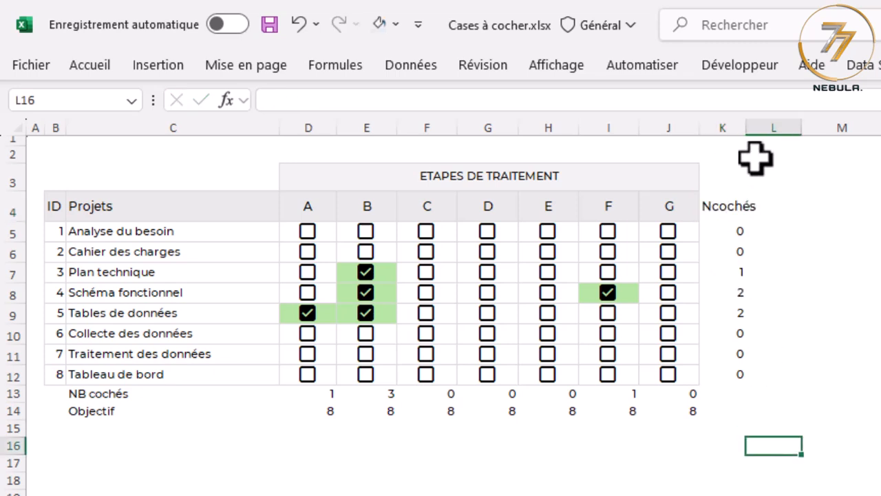
pyautogui.click(716, 205)
pyautogui.hotkey('ctrl', 'z')
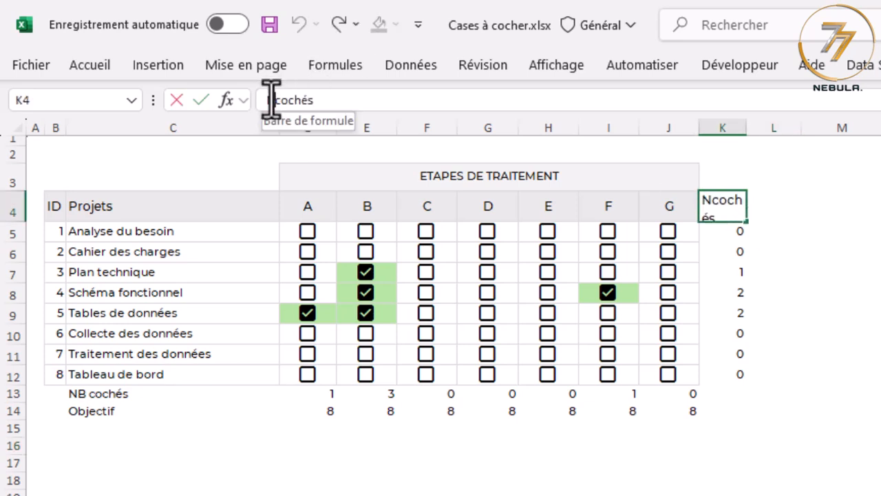
pyautogui.click(273, 99)
pyautogui.write('b')
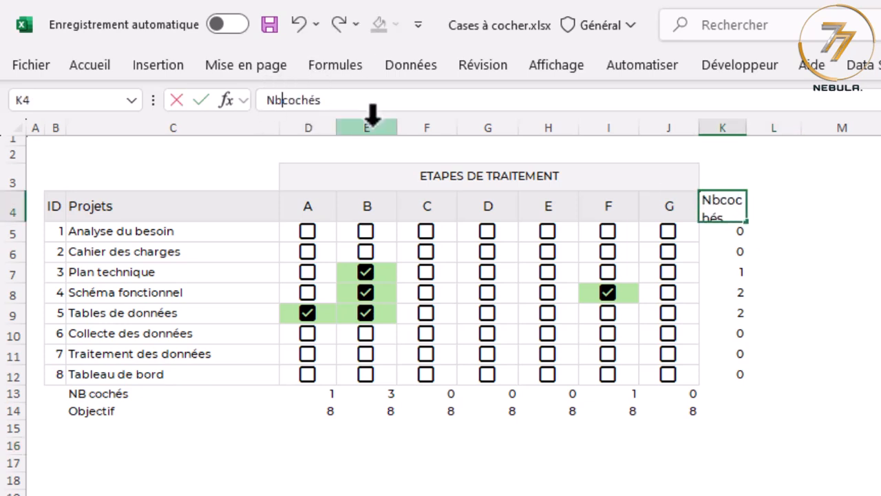
pyautogui.click(880, 462)
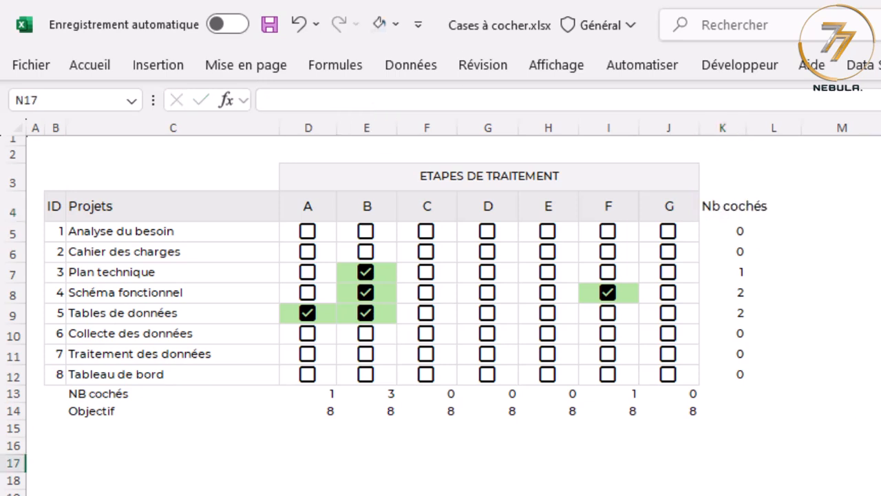
# - Enter the header Obj in L4 and fill L5:L12 with the target value 7
pyautogui.click(776, 205)
pyautogui.write('Obj')
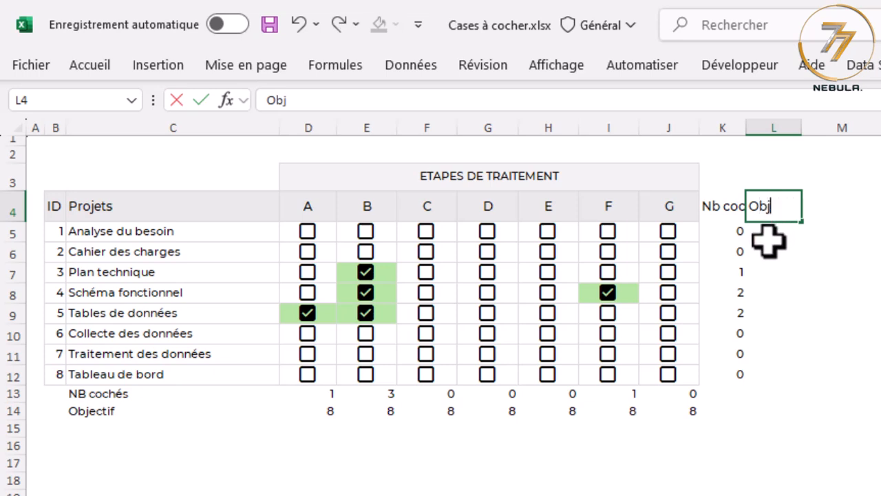
pyautogui.press('Return')
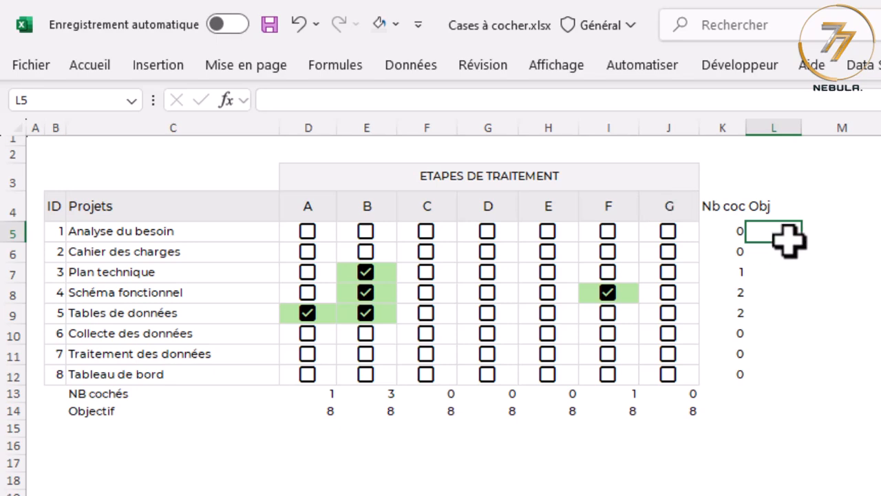
pyautogui.moveTo(786, 236); pyautogui.dragTo(787, 369)
pyautogui.write('7')
pyautogui.hotkey('ctrl', 'Return')
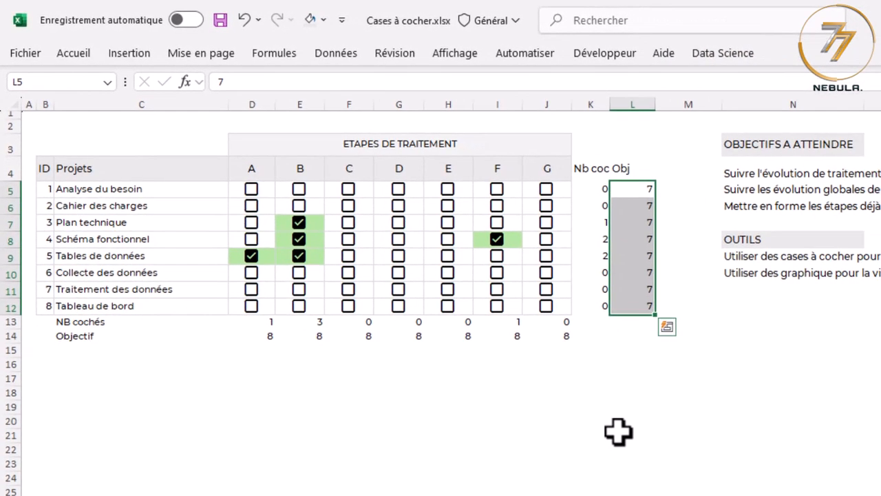
pyautogui.click(618, 432)
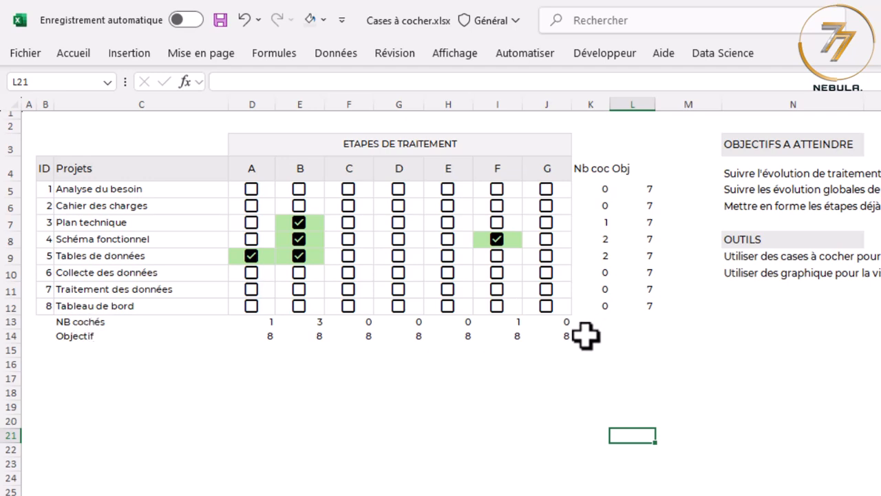
# - Insert a 2D clustered bar chart from C4:C12 and K4:L12 and place it below the table, under the project names
pyautogui.moveTo(133, 167); pyautogui.dragTo(120, 310)
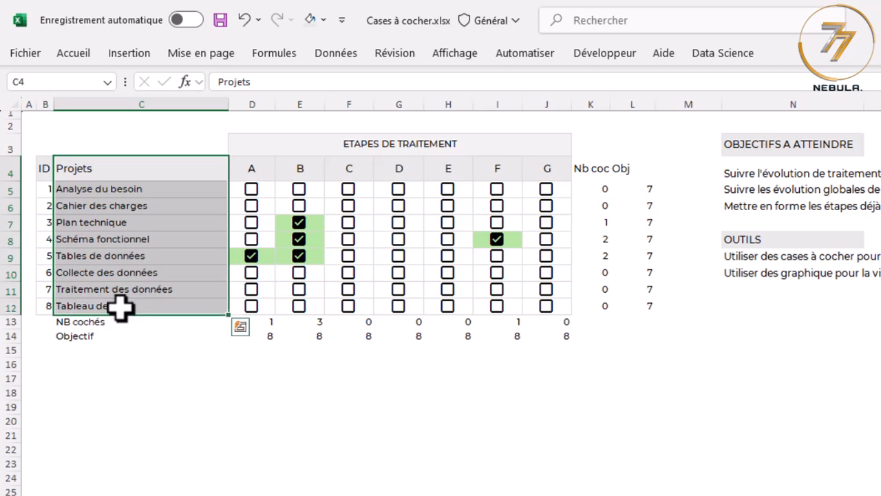
pyautogui.keyDown('ctrl'); pyautogui.moveTo(585, 171); pyautogui.dragTo(636, 190); pyautogui.keyUp('ctrl')
pyautogui.keyDown('ctrl'); pyautogui.moveTo(655, 272); pyautogui.dragTo(655, 309); pyautogui.keyUp('ctrl')
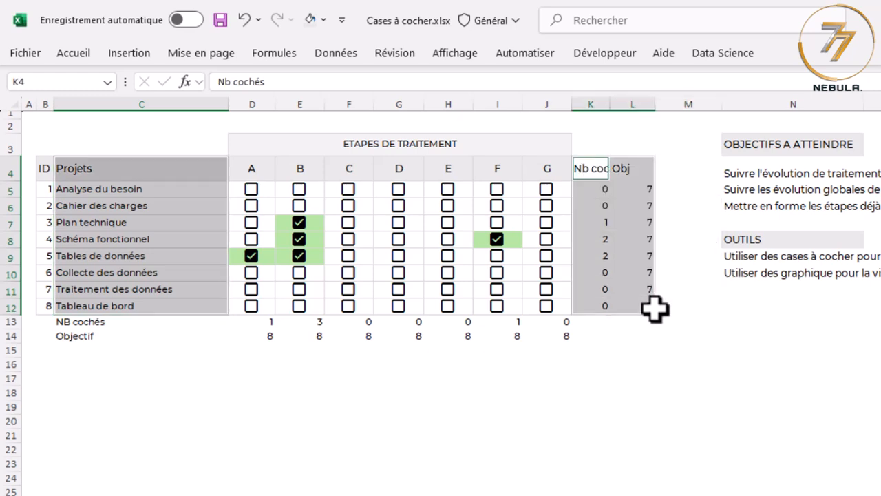
pyautogui.click(128, 55)
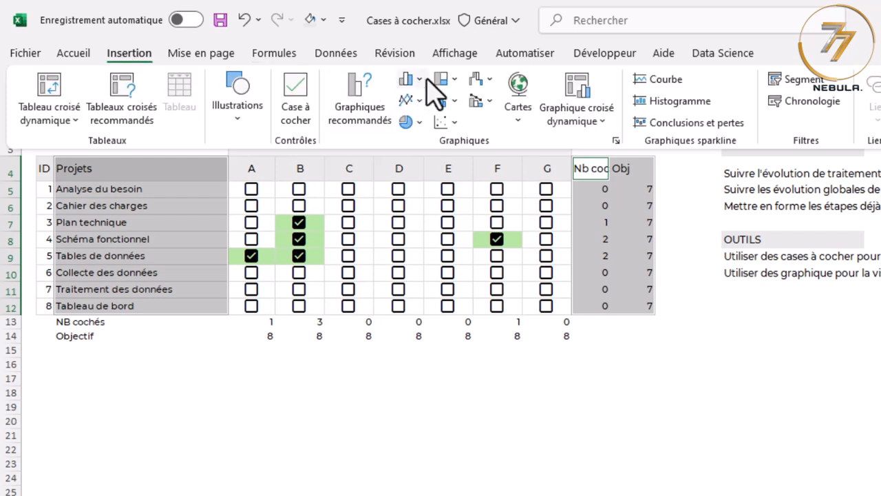
pyautogui.click(413, 80)
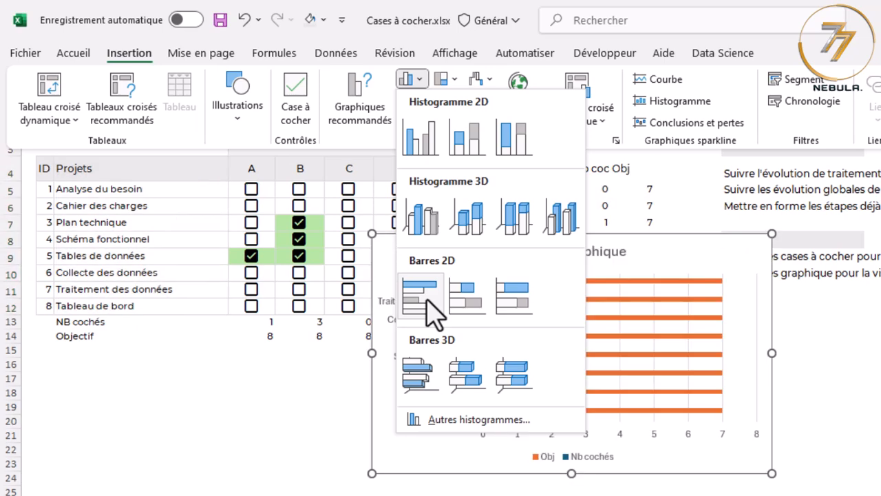
pyautogui.click(427, 300)
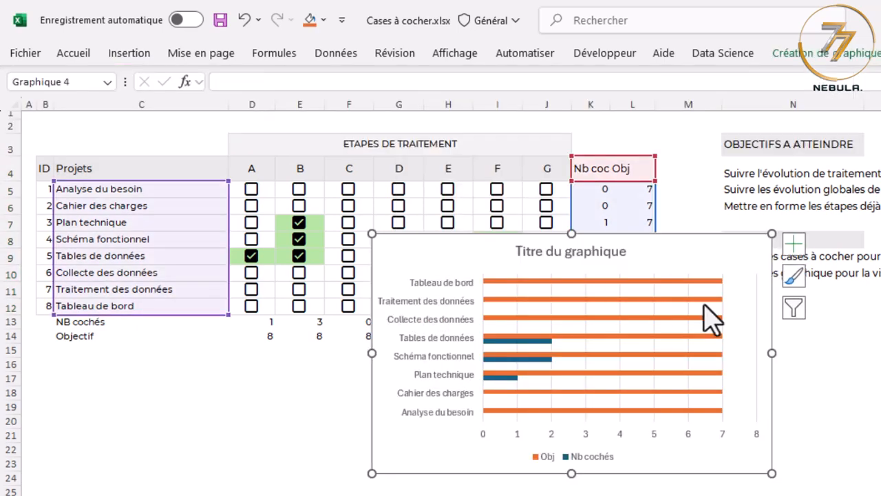
pyautogui.moveTo(716, 237); pyautogui.dragTo(392, 358)
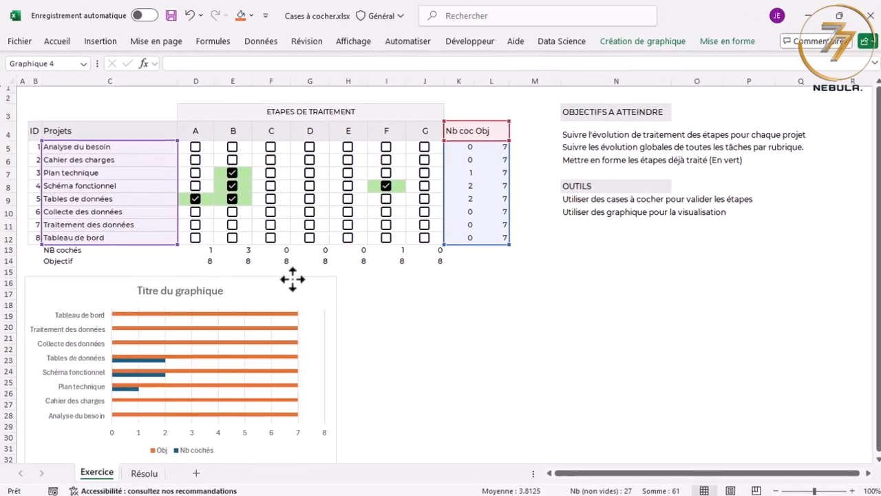
pyautogui.click(290, 277)
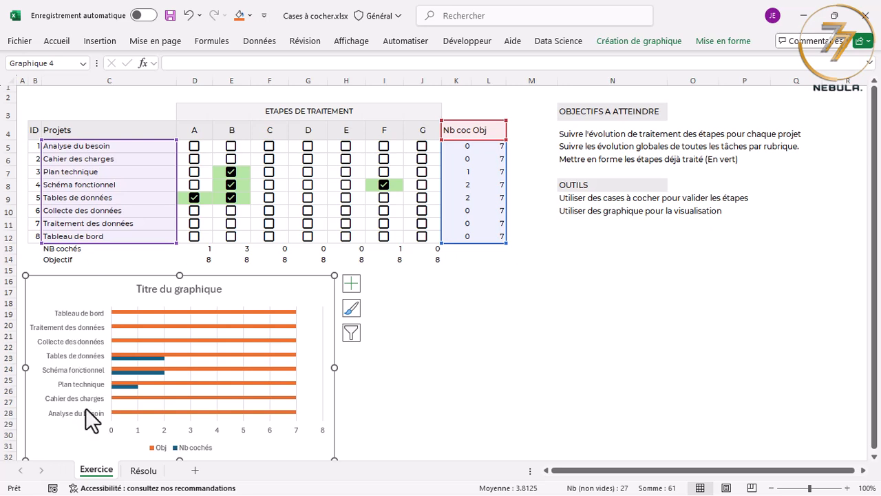
# - Remove the title and the legend from the project bar chart
pyautogui.click(186, 288)
pyautogui.press('Delete')
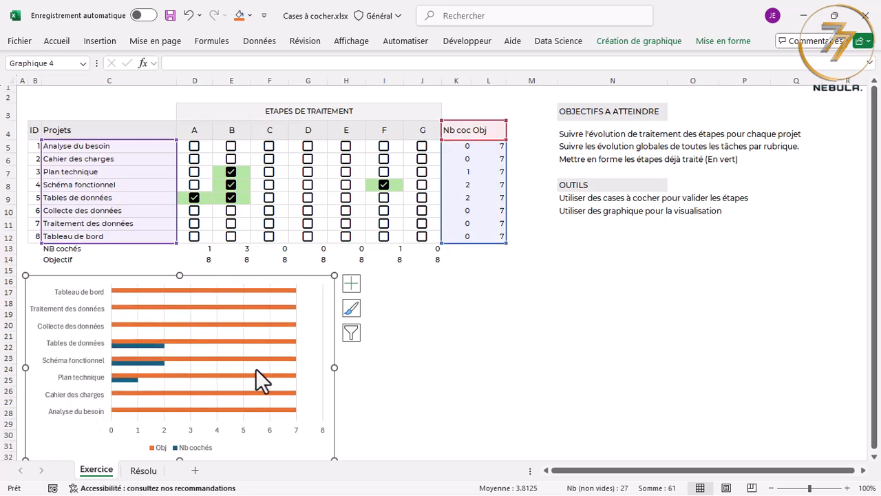
pyautogui.click(192, 446)
pyautogui.press('Delete')
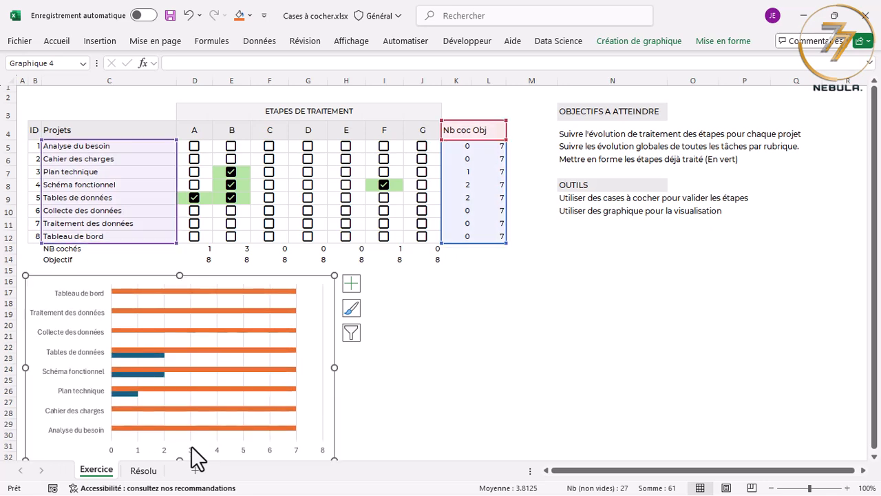
# - Fit the chart closer beneath the table with a reduced height and width, and delete its horizontal value axis
pyautogui.moveTo(180, 275); pyautogui.dragTo(207, 263)
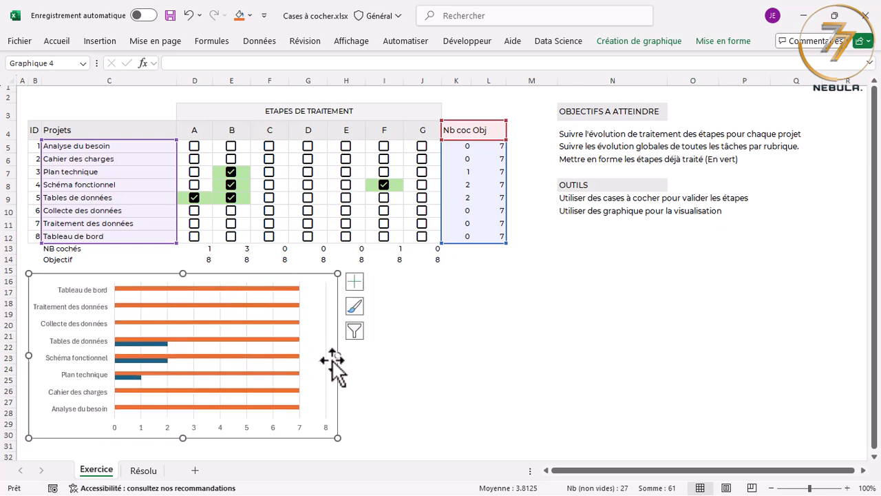
pyautogui.moveTo(337, 356); pyautogui.dragTo(310, 356)
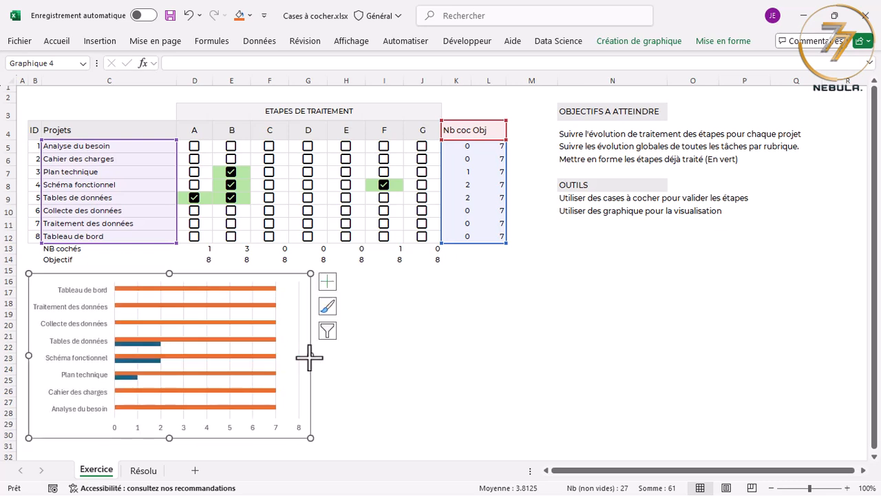
pyautogui.click(228, 427)
pyautogui.press('Delete')
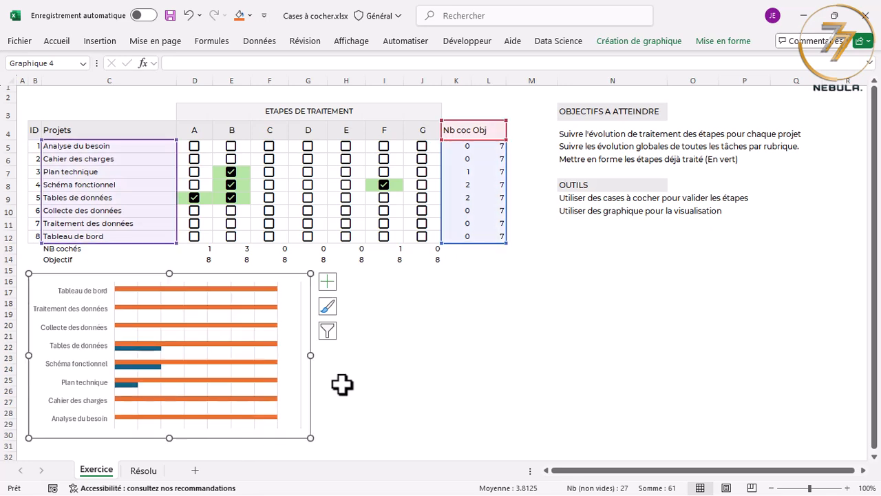
pyautogui.moveTo(311, 357); pyautogui.dragTo(303, 356)
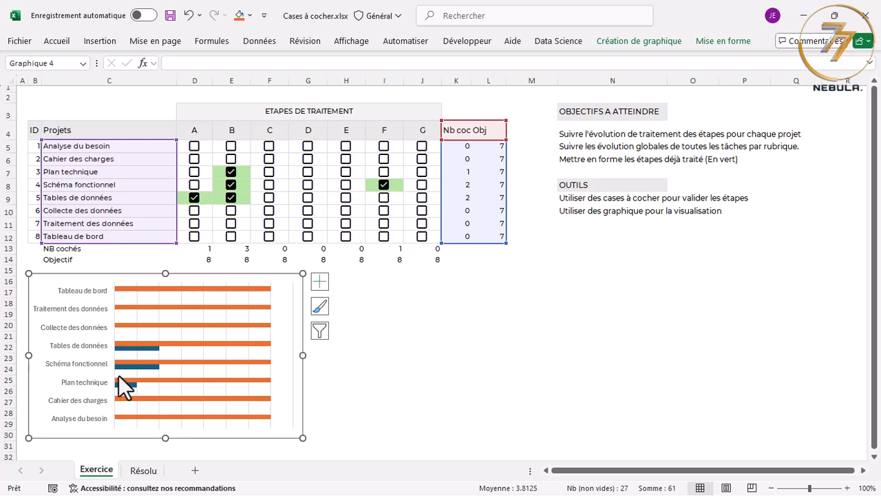
# - Format the chart's project name labels in Montserrat Medium at size 8
pyautogui.moveTo(126, 343)
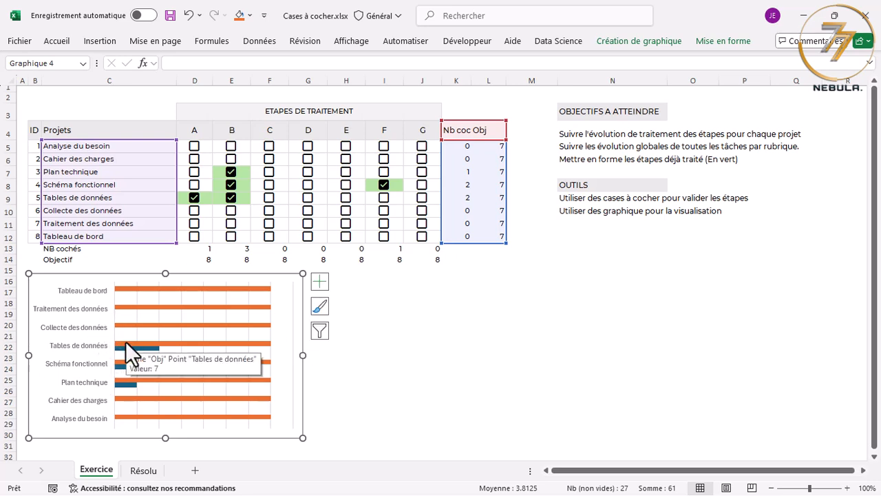
pyautogui.click(60, 310)
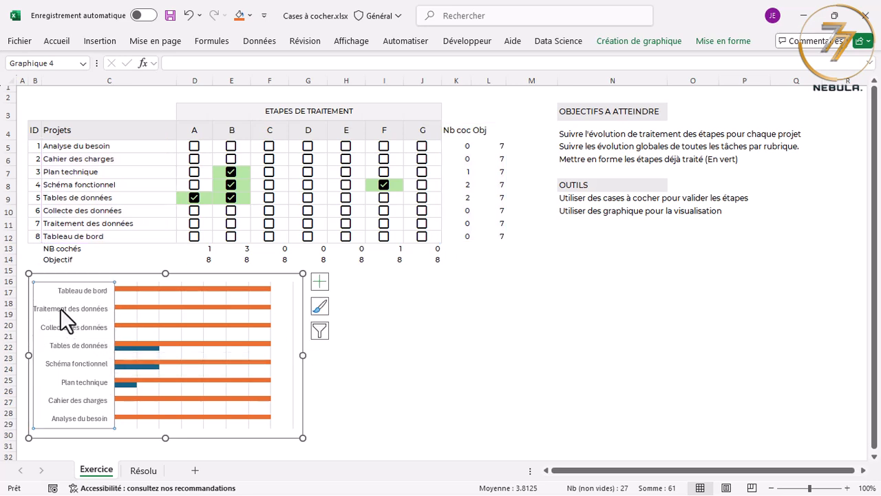
pyautogui.click(70, 40)
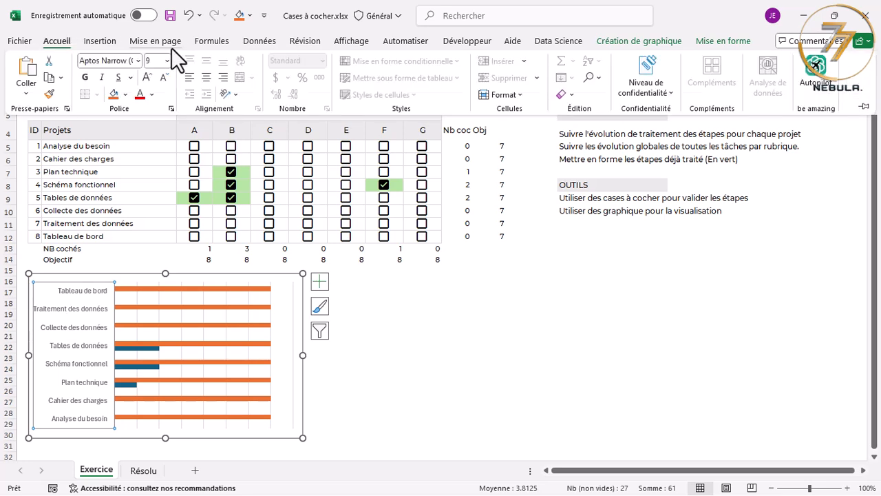
pyautogui.click(139, 62)
pyautogui.write('Montserrat Mec')
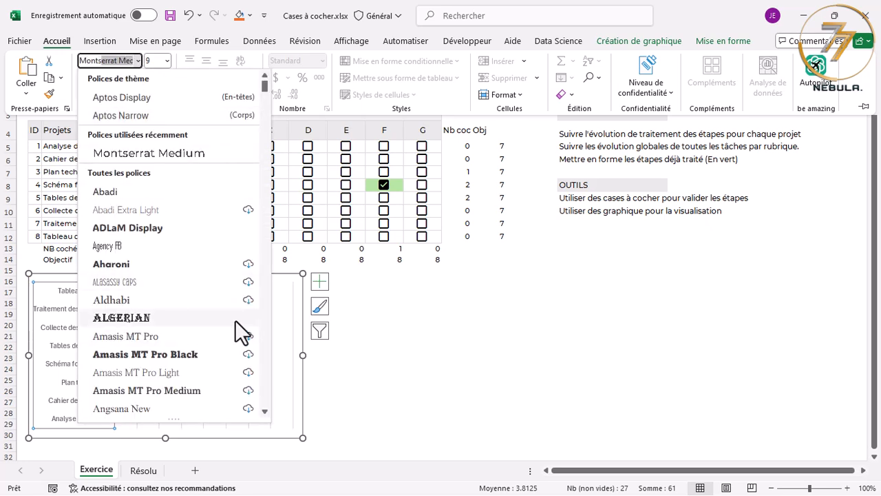
pyautogui.click(131, 152)
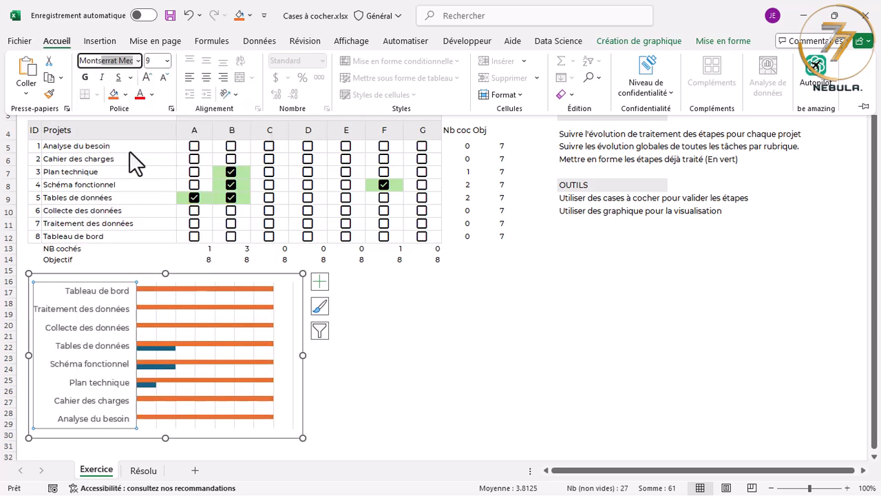
pyautogui.click(164, 78)
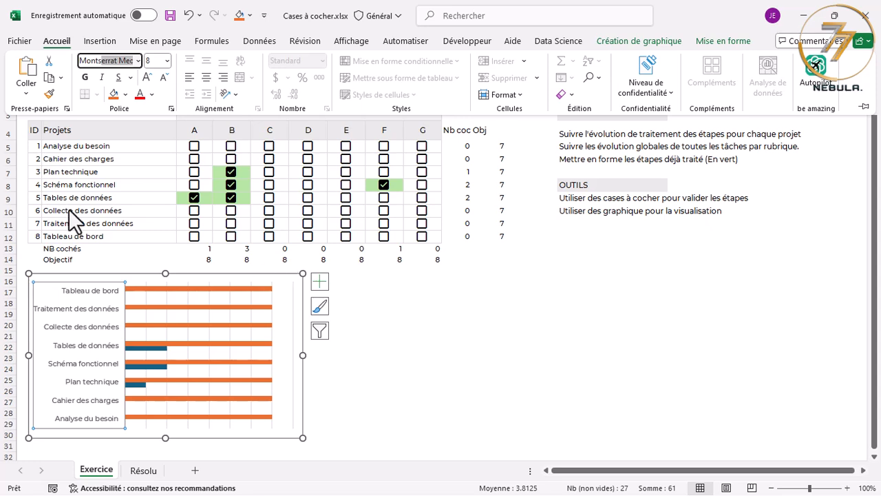
pyautogui.hotkey('ctrl', 'F1')
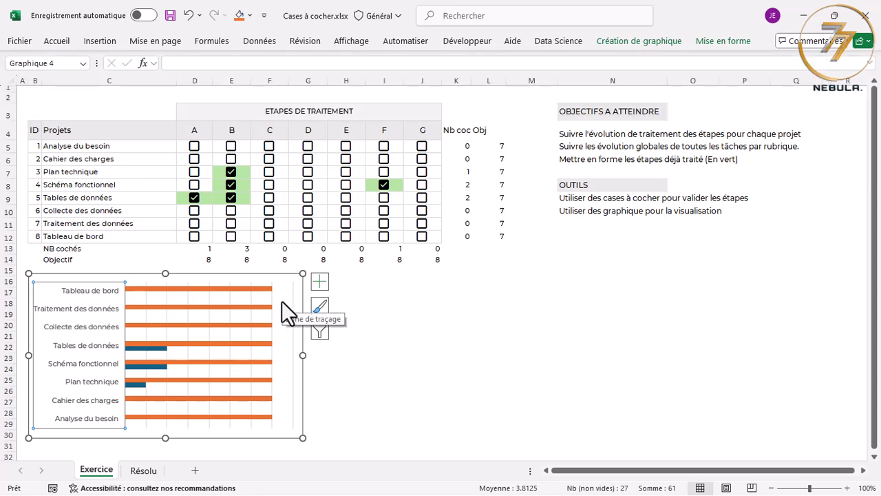
# - Change the chart to a custom combo with Nb cochés and Obj both as Barres groupées, keeping Nb cochés on the secondary axis
pyautogui.click(660, 41)
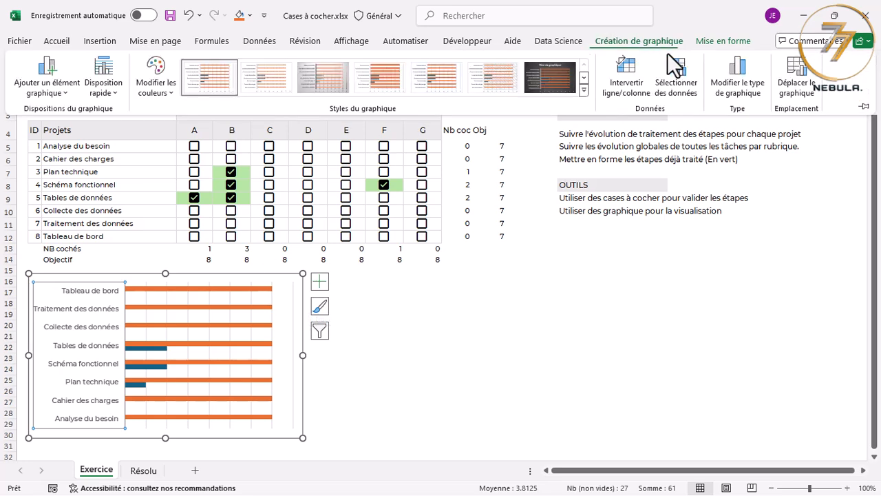
pyautogui.click(735, 71)
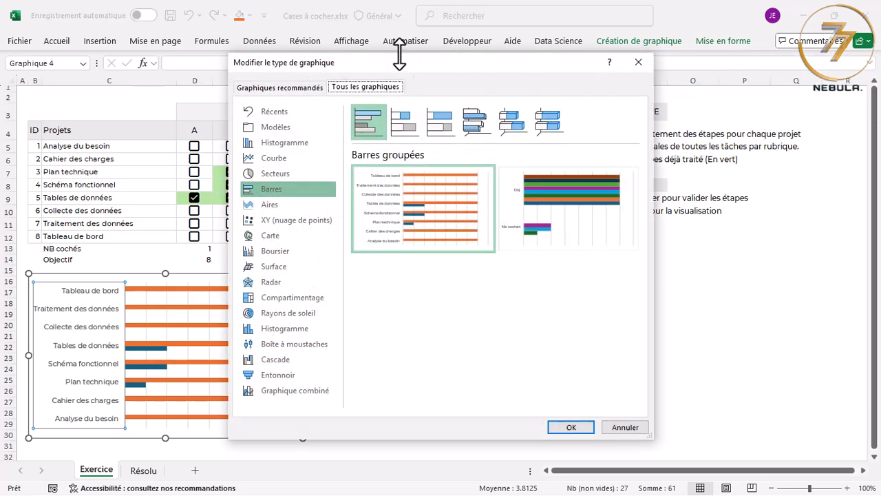
pyautogui.moveTo(400, 54); pyautogui.dragTo(501, 67)
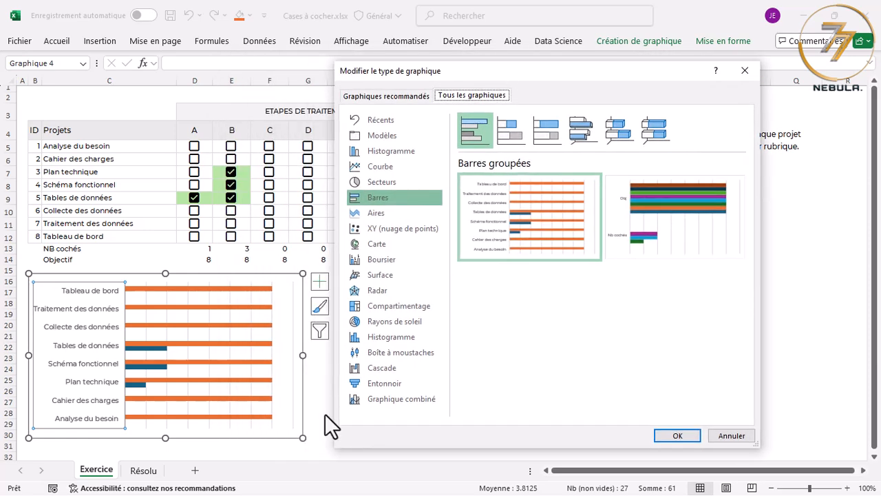
pyautogui.click(386, 400)
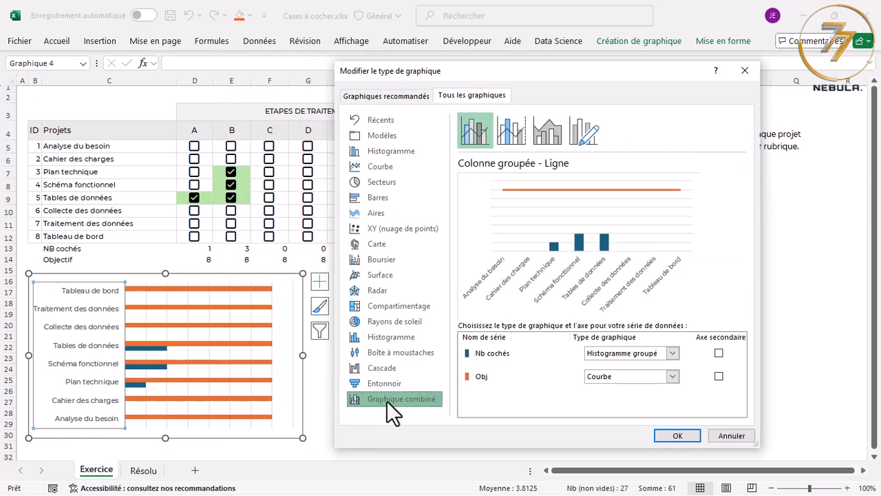
pyautogui.click(673, 353)
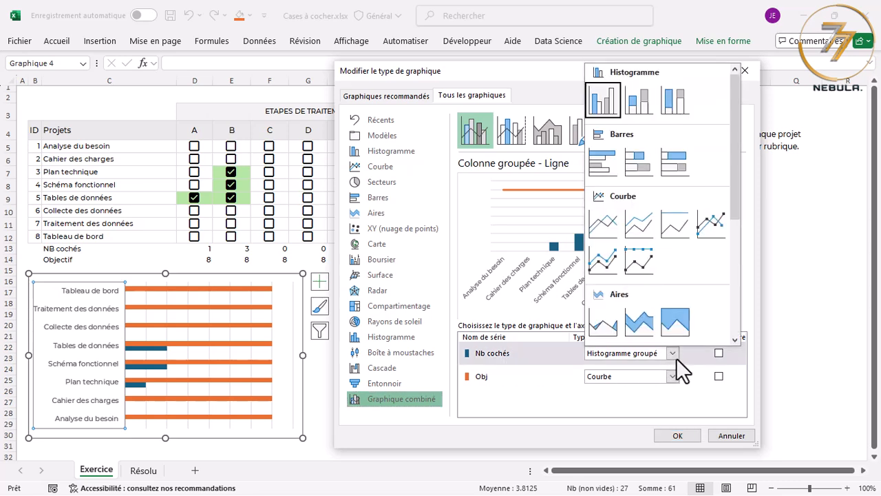
pyautogui.click(599, 157)
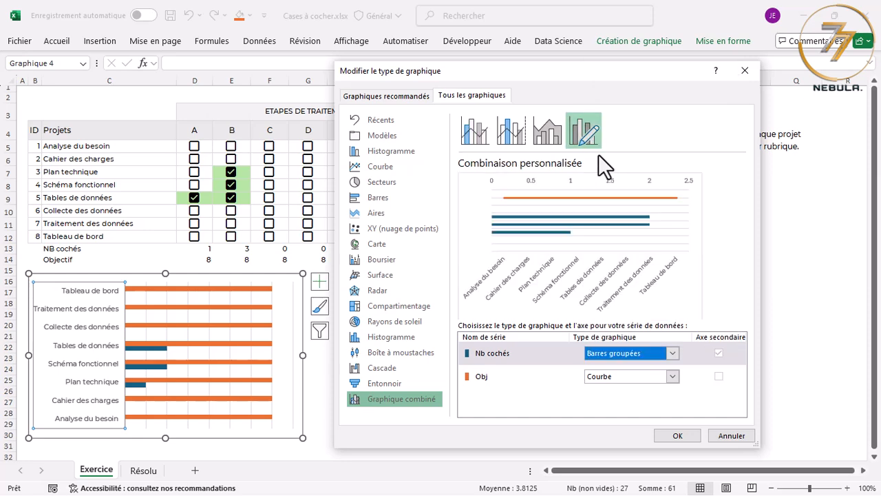
pyautogui.click(669, 375)
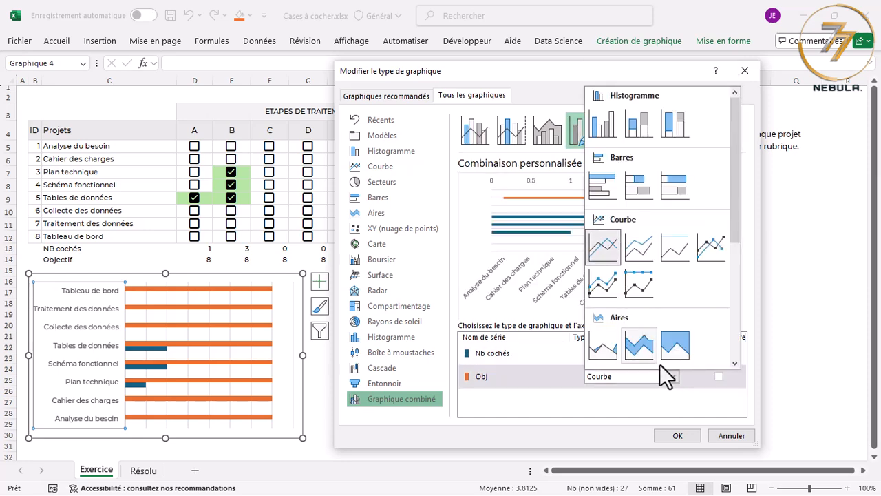
pyautogui.click(603, 185)
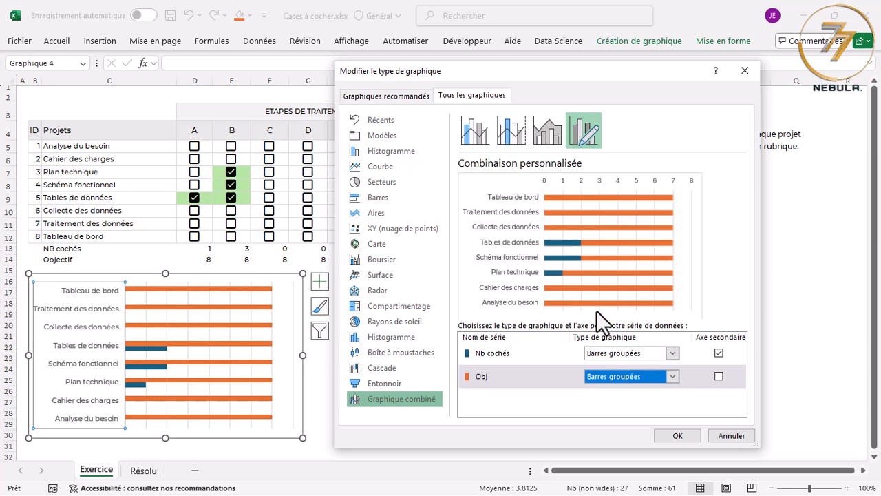
pyautogui.click(675, 439)
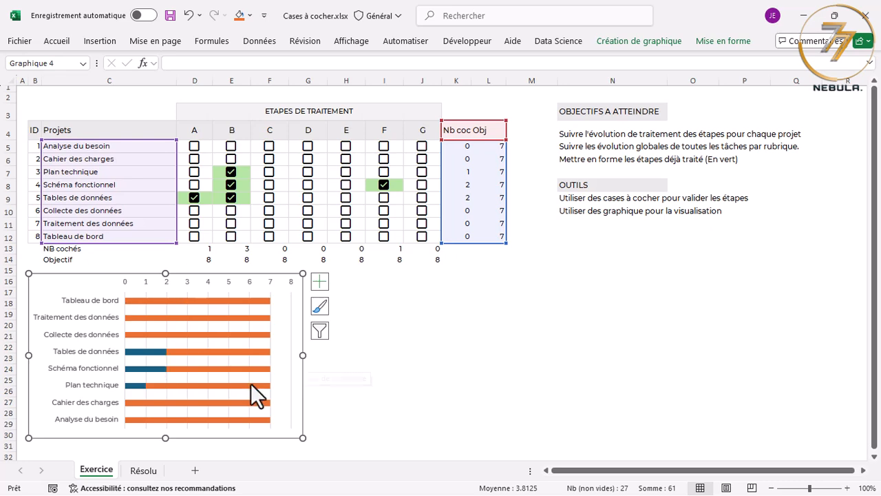
# - Set the Obj series' gap width to 41% and fill its bars with solid light blue
pyautogui.doubleClick(303, 370)
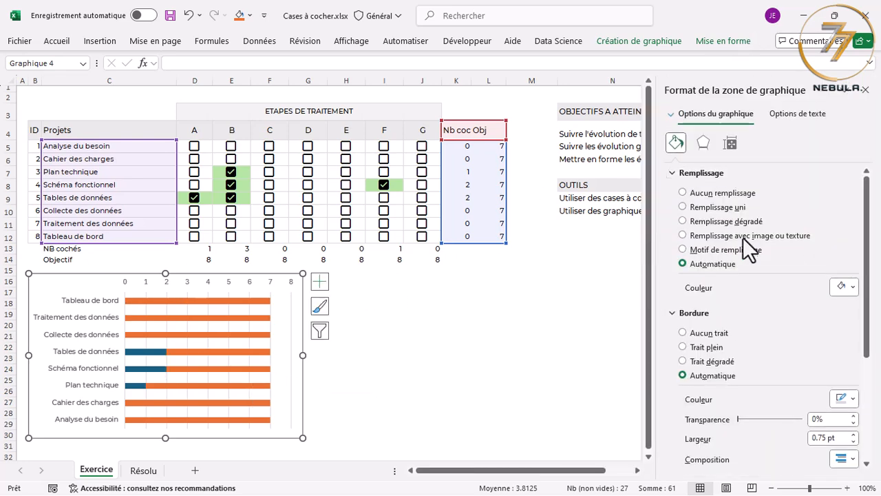
pyautogui.click(174, 298)
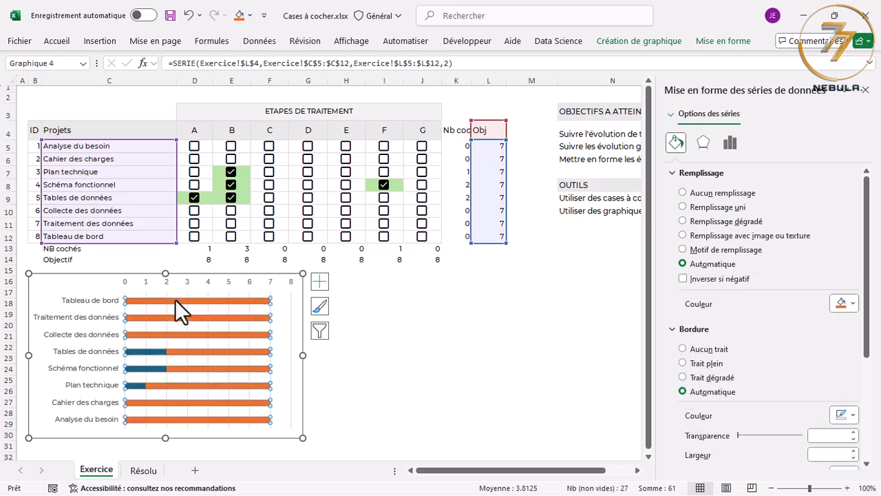
pyautogui.click(728, 147)
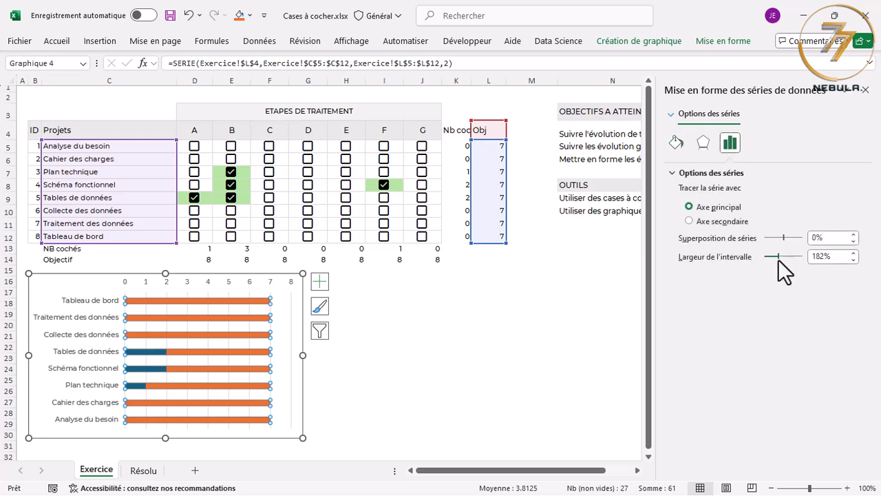
pyautogui.moveTo(778, 259); pyautogui.dragTo(768, 259)
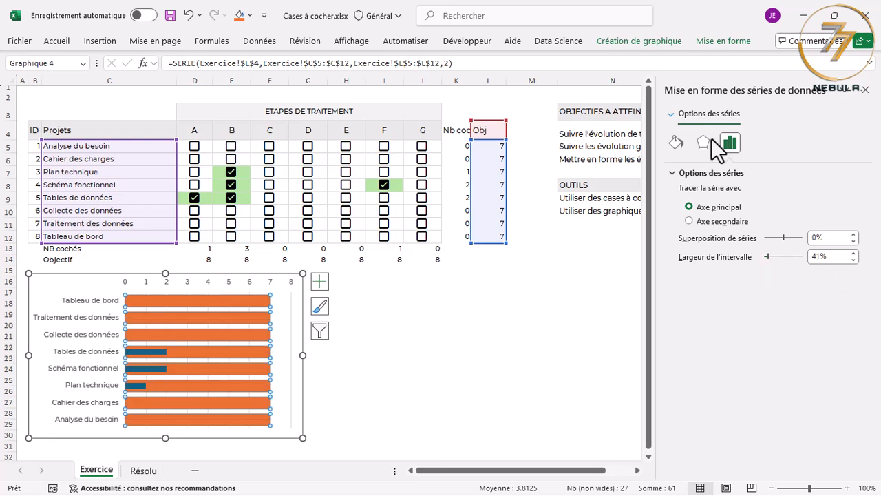
pyautogui.click(677, 144)
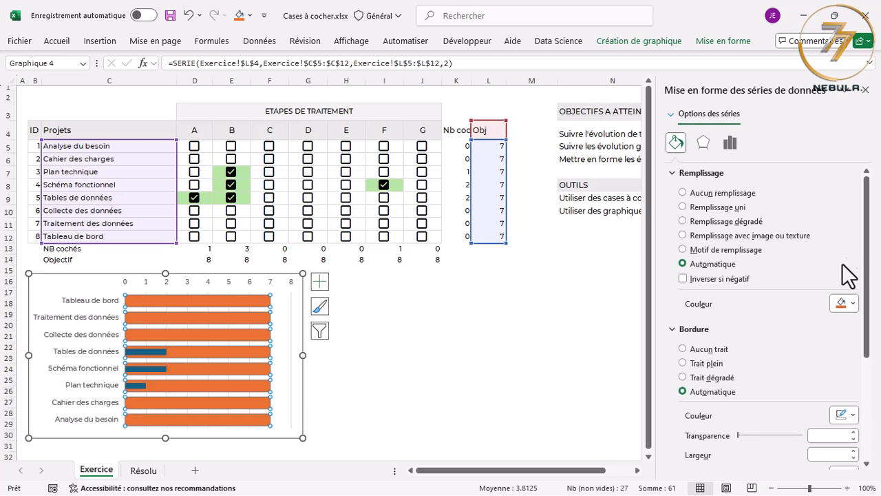
pyautogui.click(853, 302)
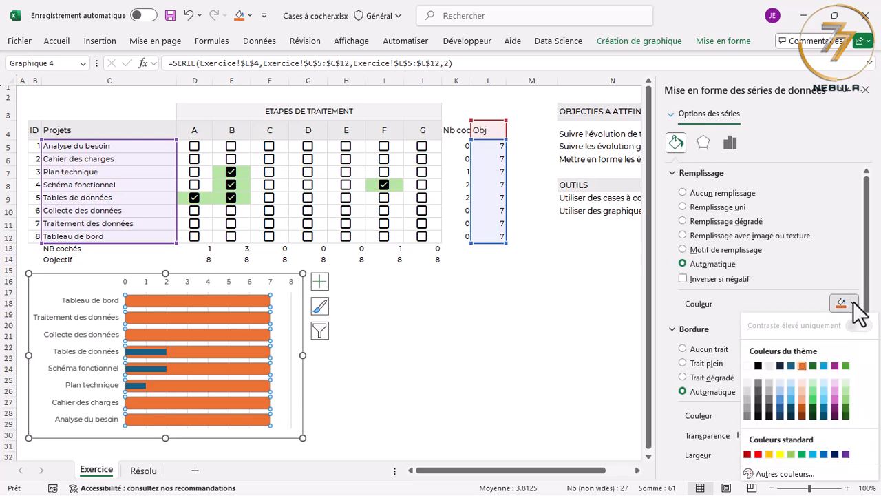
pyautogui.click(788, 381)
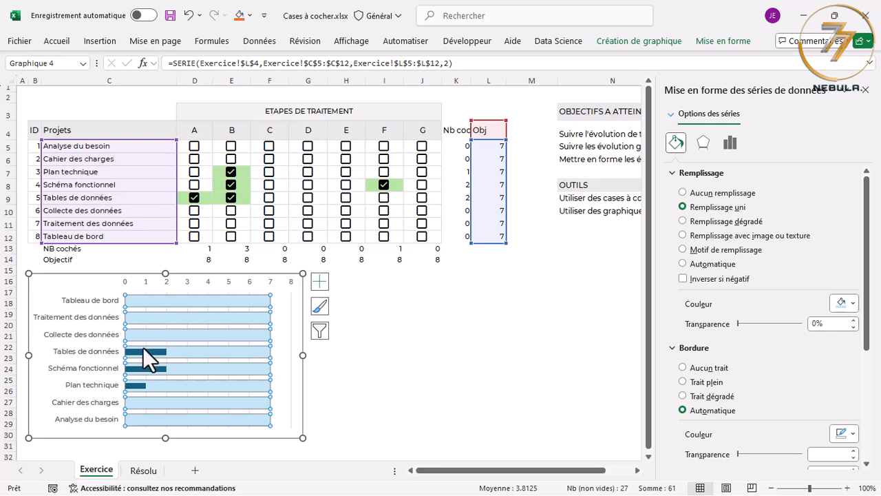
# - Set the Nb cochés series' gap width to 70% and fill its bars with solid medium blue
pyautogui.moveTo(135, 351)
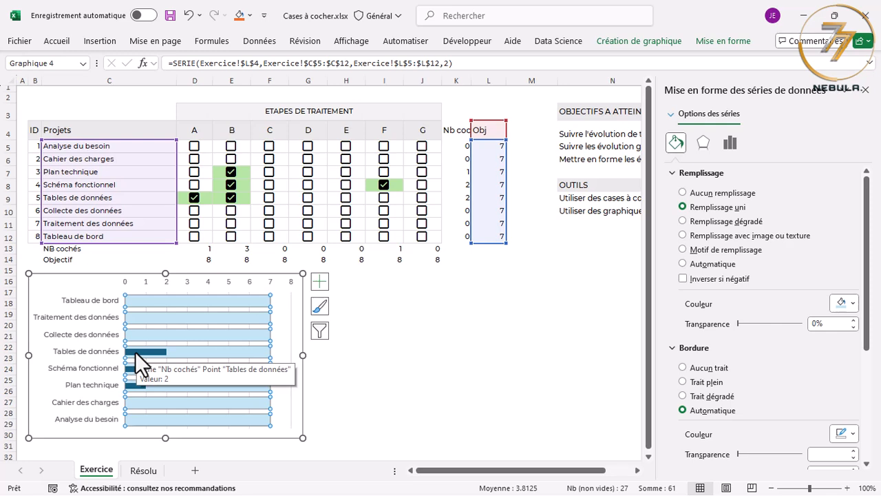
pyautogui.click(135, 351)
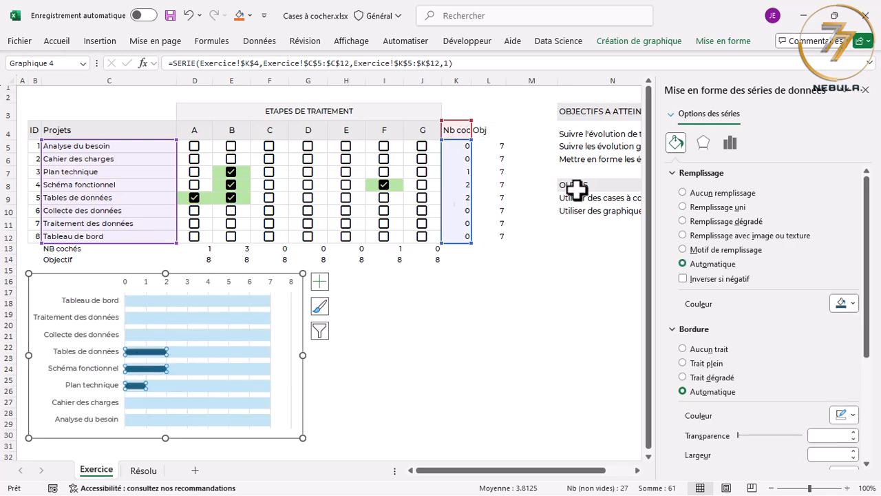
pyautogui.click(734, 143)
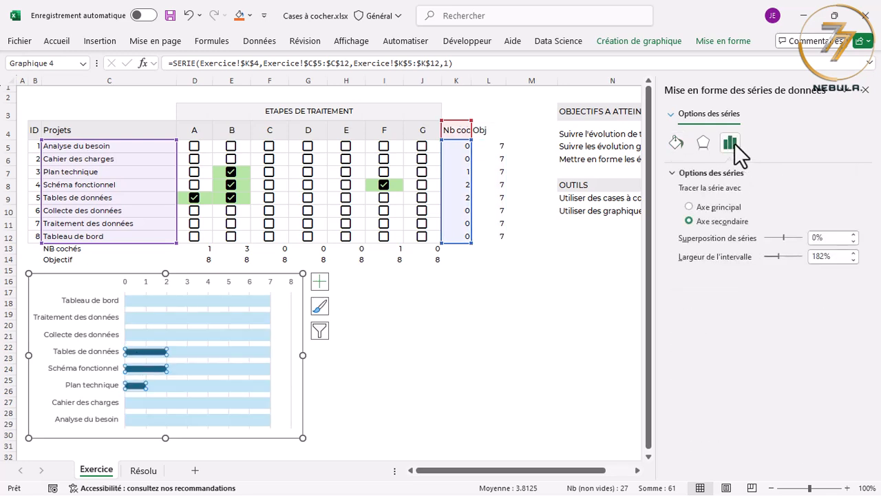
pyautogui.moveTo(777, 256); pyautogui.dragTo(768, 256)
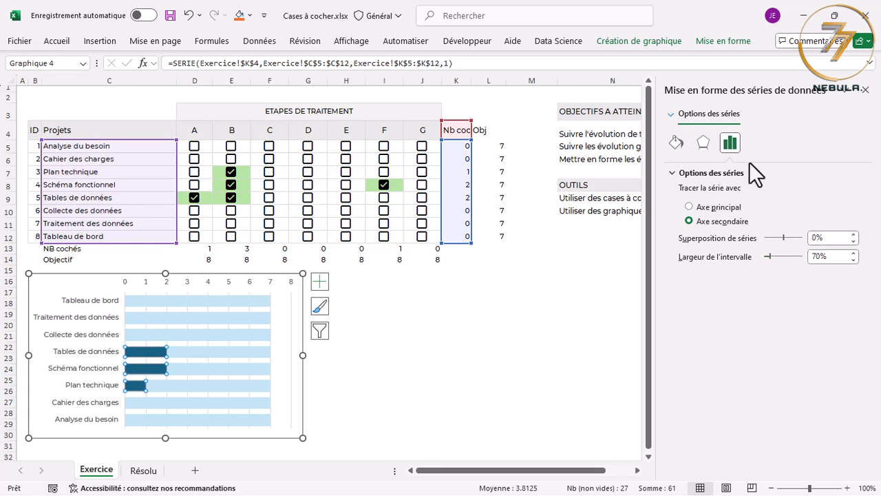
pyautogui.click(676, 143)
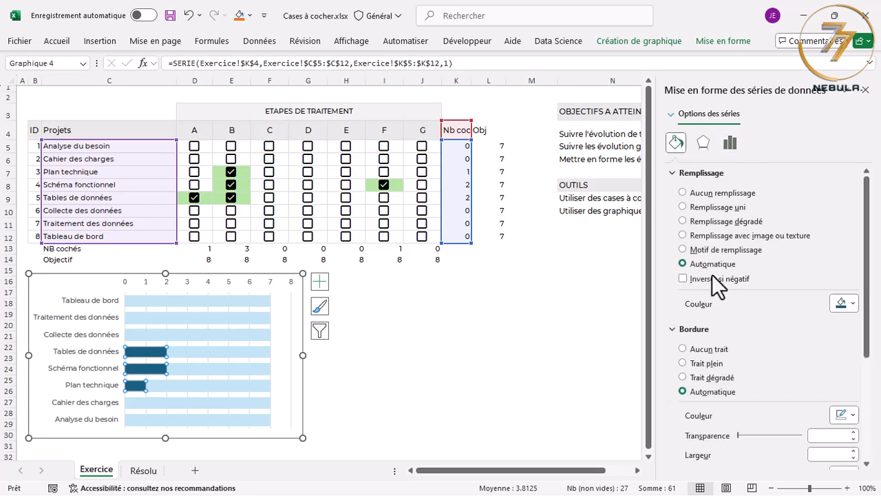
pyautogui.click(853, 304)
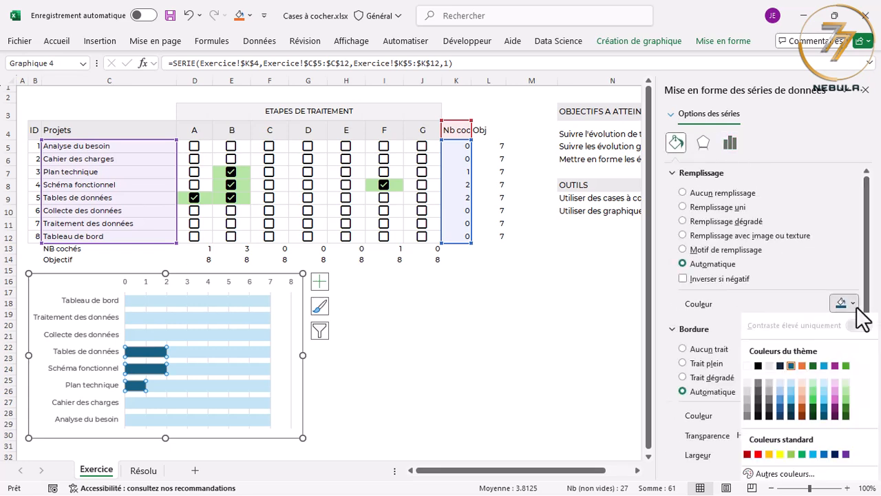
pyautogui.click(788, 397)
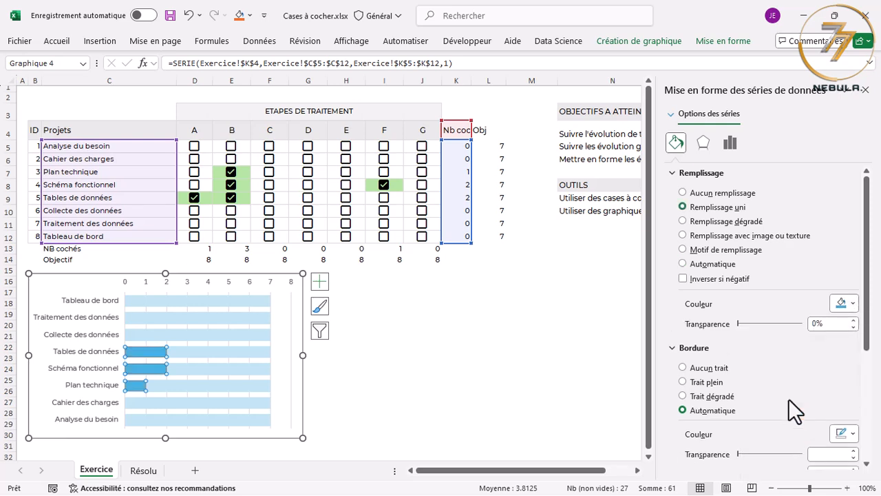
# - Delete the project chart's horizontal value axis above the bars and remove its gridlines
pyautogui.click(209, 279)
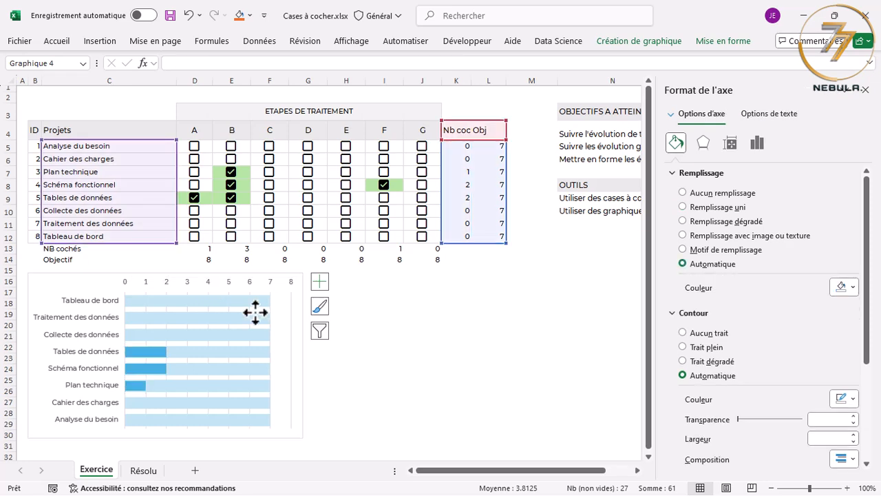
pyautogui.press('Delete')
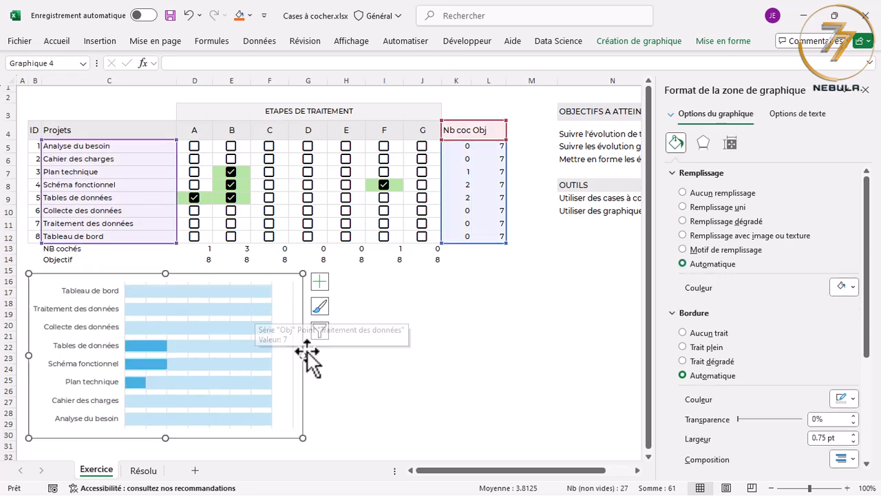
pyautogui.click(318, 283)
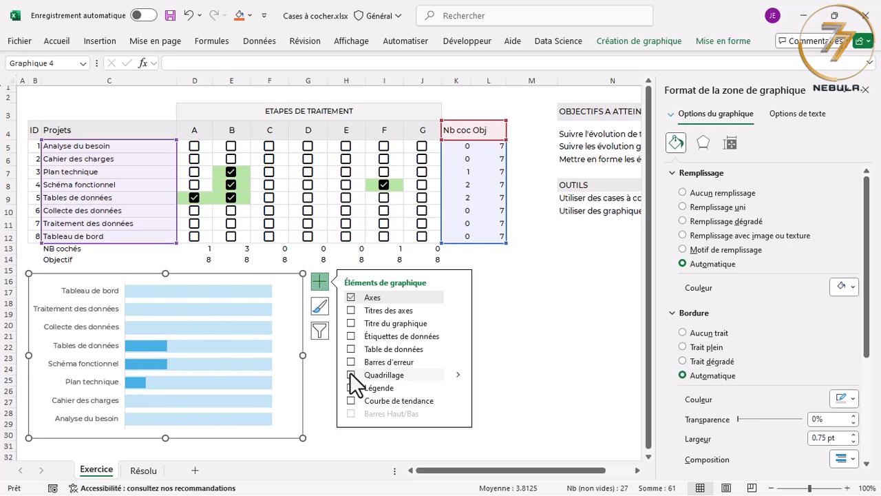
pyautogui.click(326, 411)
# - Add data labels to the Nb cochés series with the Bord intérieur placement
pyautogui.click(133, 347)
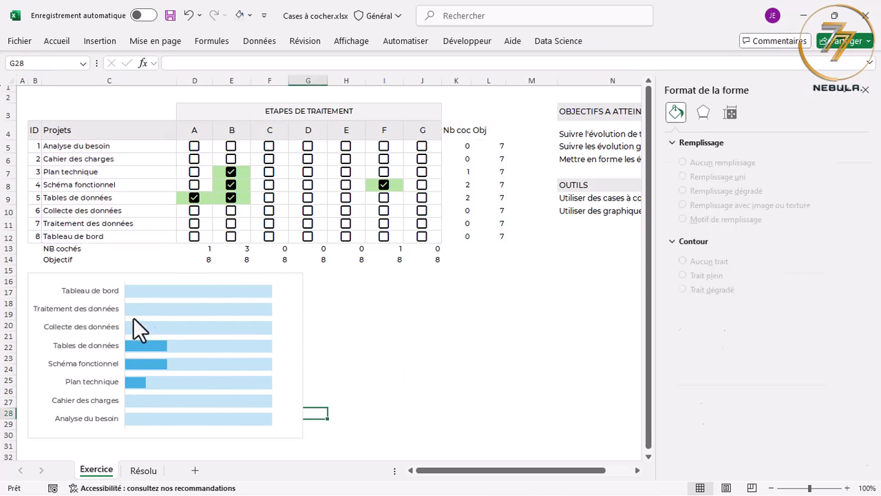
pyautogui.click(141, 349)
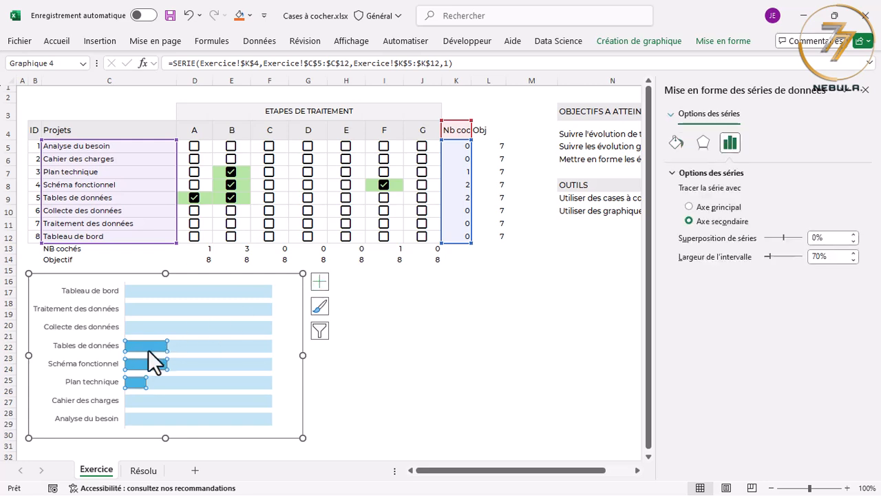
pyautogui.click(319, 282)
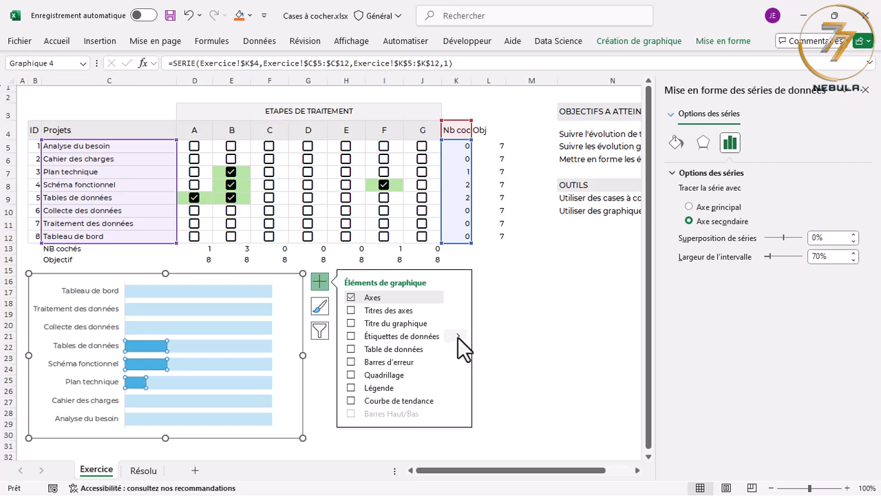
pyautogui.moveTo(457, 336)
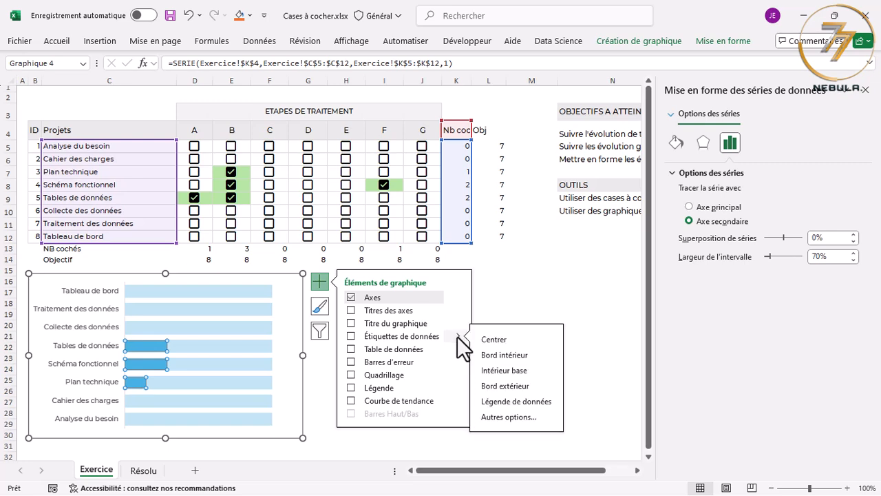
pyautogui.click(500, 355)
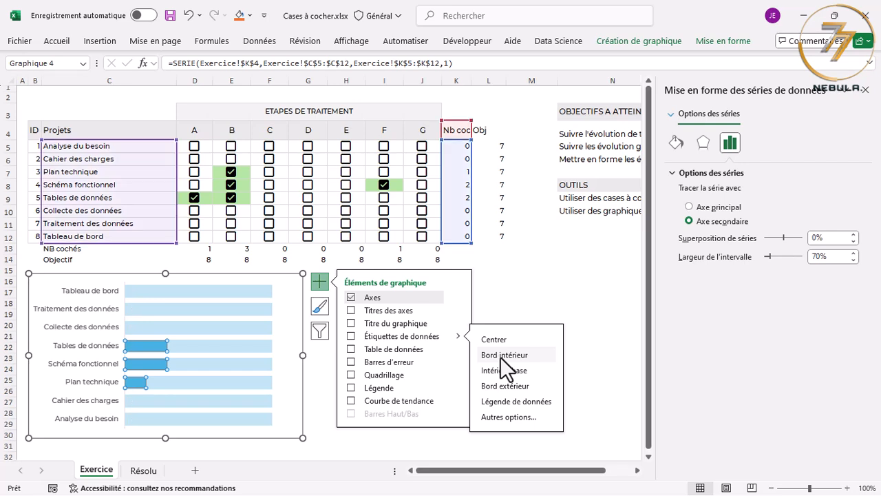
pyautogui.click(586, 326)
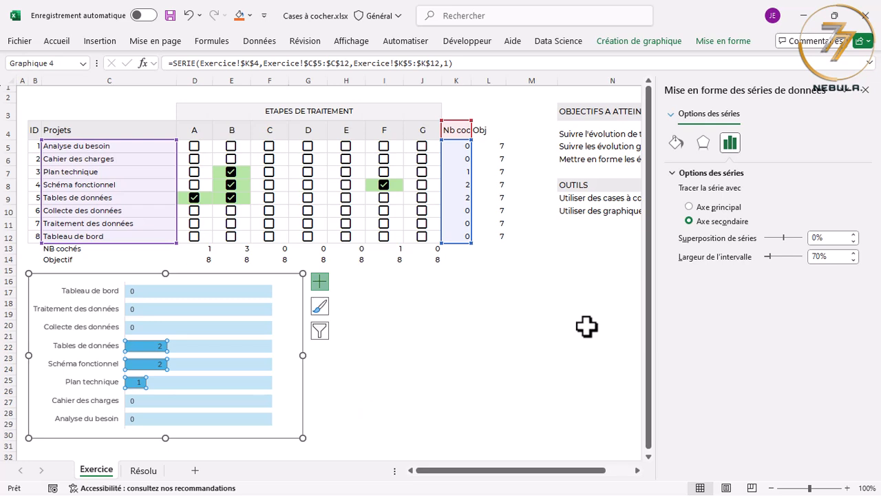
pyautogui.click(586, 326)
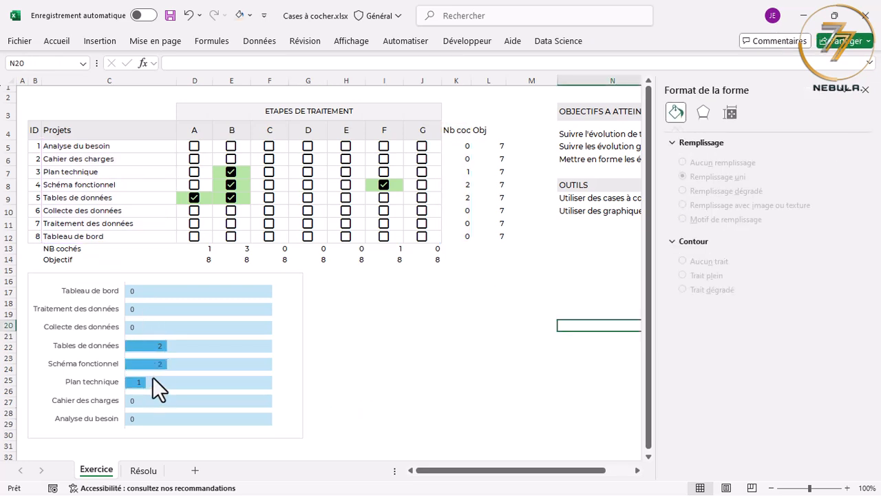
# - Tick stage A for Traitement des données, Analyse du besoin, Cahier des charges and Tableau de bord, and close the formatting pane
pyautogui.click(193, 222)
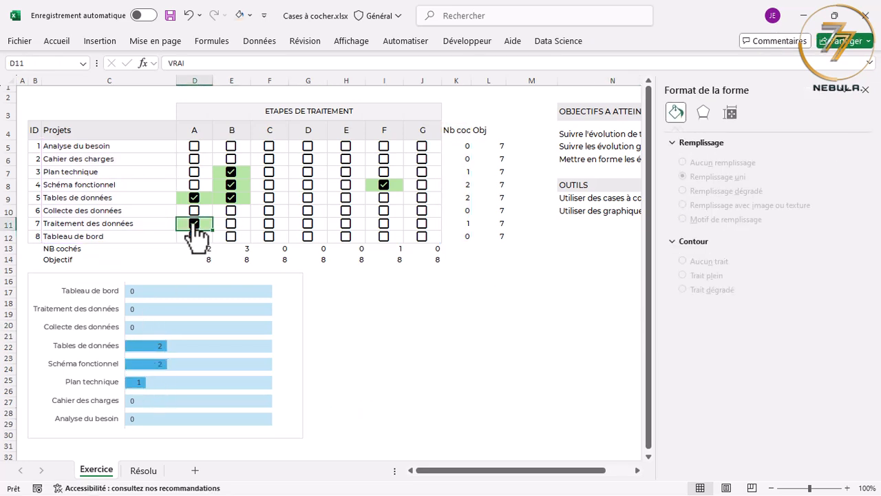
pyautogui.click(195, 146)
pyautogui.click(194, 159)
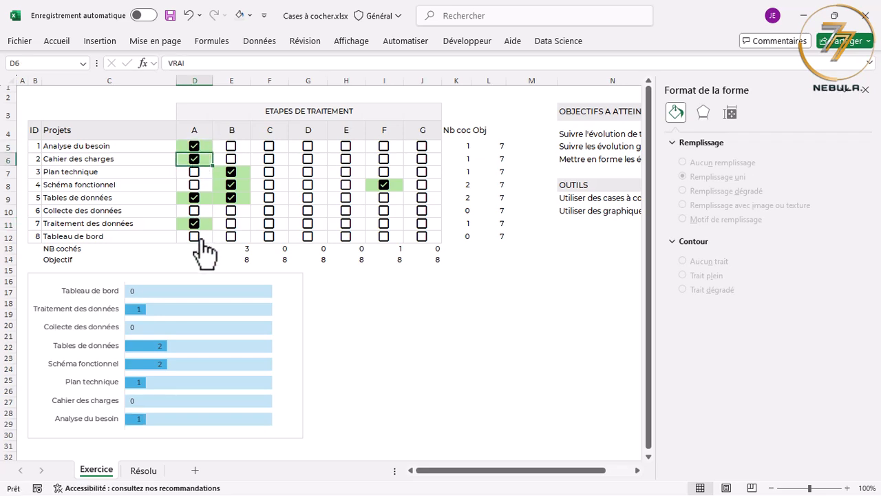
pyautogui.click(194, 236)
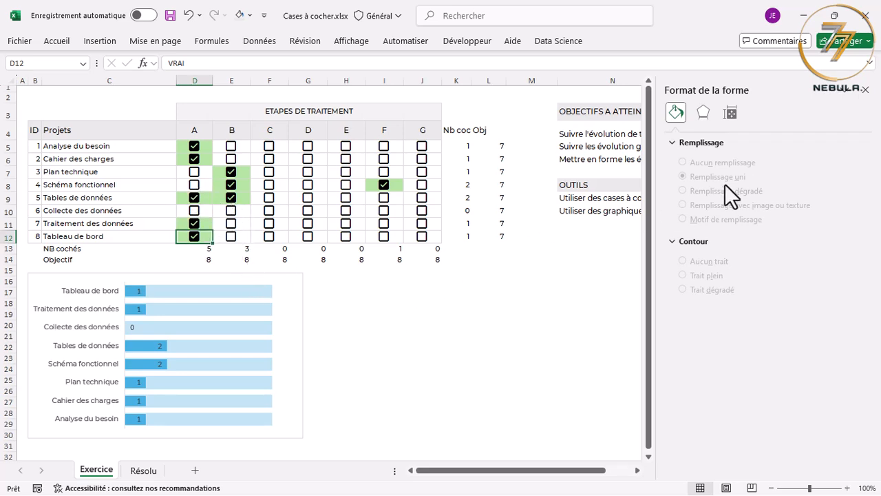
pyautogui.click(865, 90)
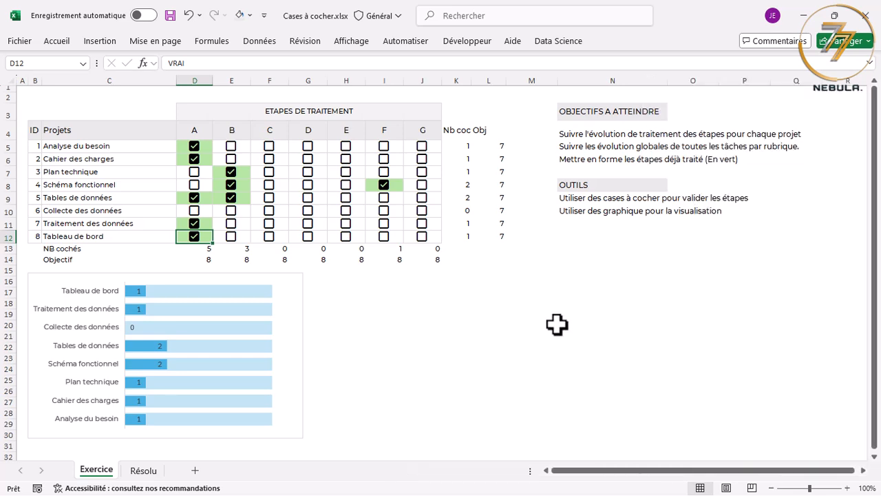
# - Narrow the project chart from its outer edge so it ends within column F
pyautogui.click(307, 348)
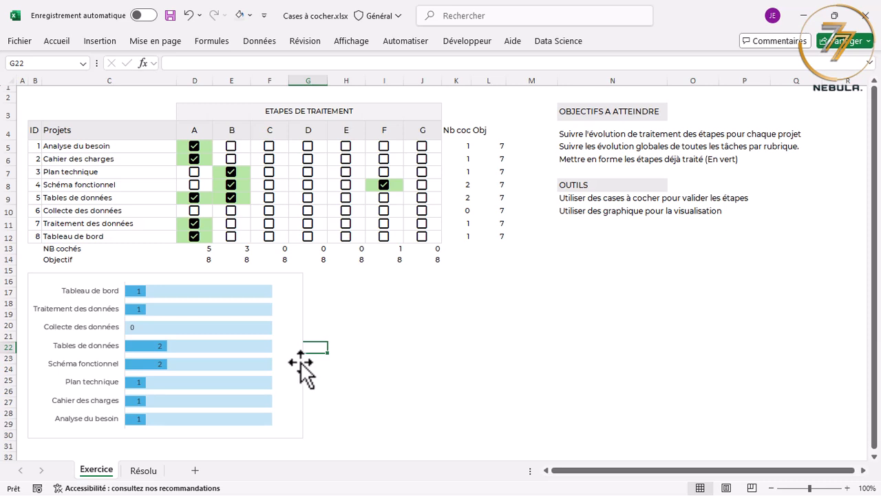
pyautogui.click(299, 363)
pyautogui.moveTo(303, 357); pyautogui.dragTo(272, 359)
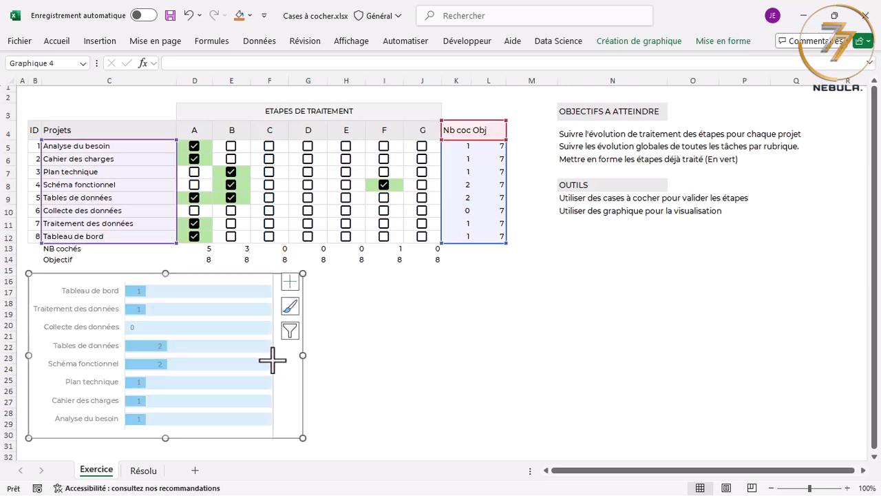
pyautogui.click(329, 357)
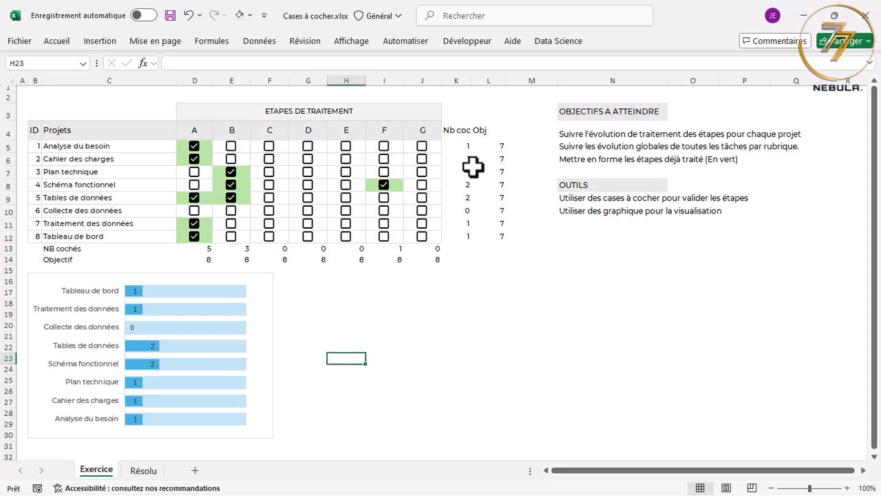
# - Insert a 2D clustered bar chart from the stage headers C4:J4 and the NB cochés and Objectif rows C13:J14
pyautogui.moveTo(94, 130); pyautogui.dragTo(410, 132)
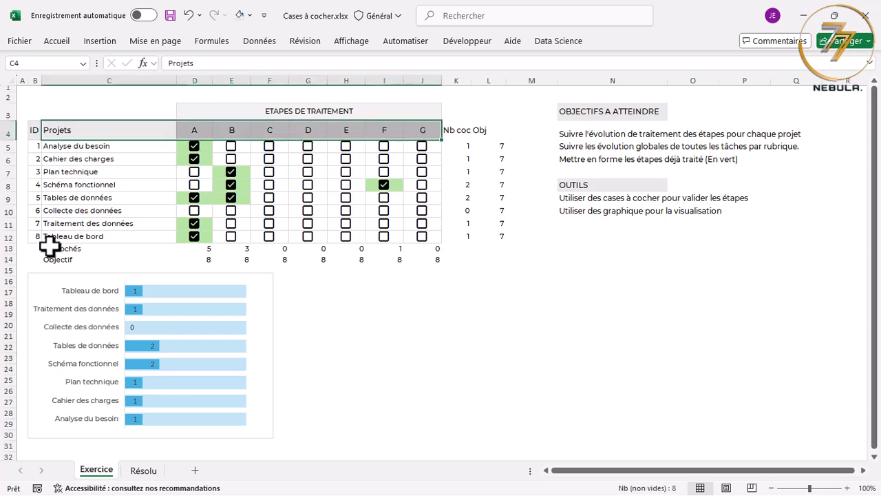
pyautogui.moveTo(49, 245); pyautogui.dragTo(435, 259)
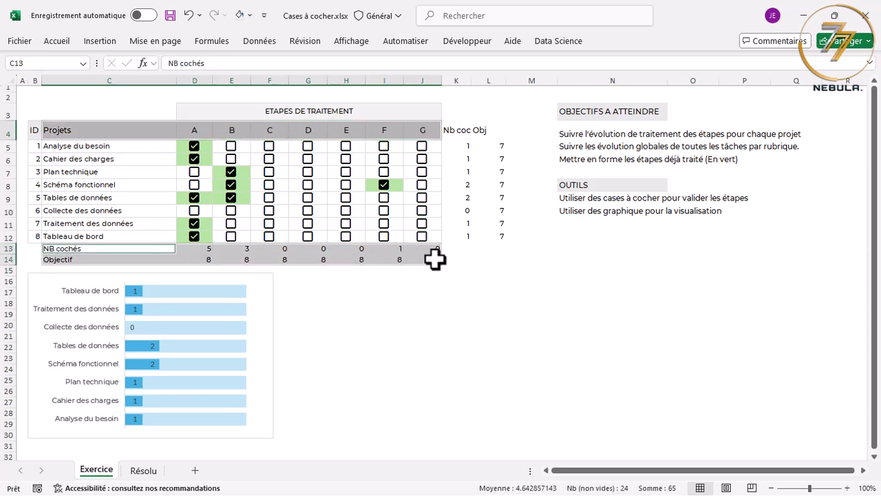
pyautogui.click(91, 39)
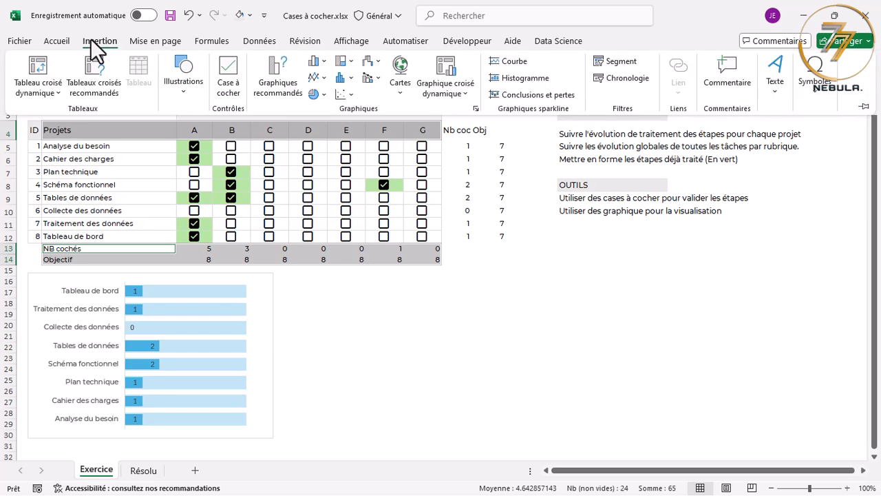
pyautogui.click(325, 63)
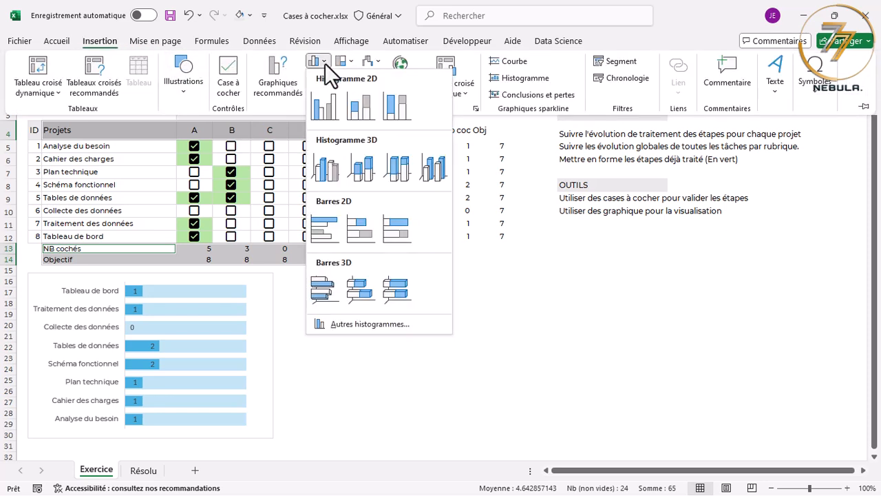
pyautogui.click(319, 224)
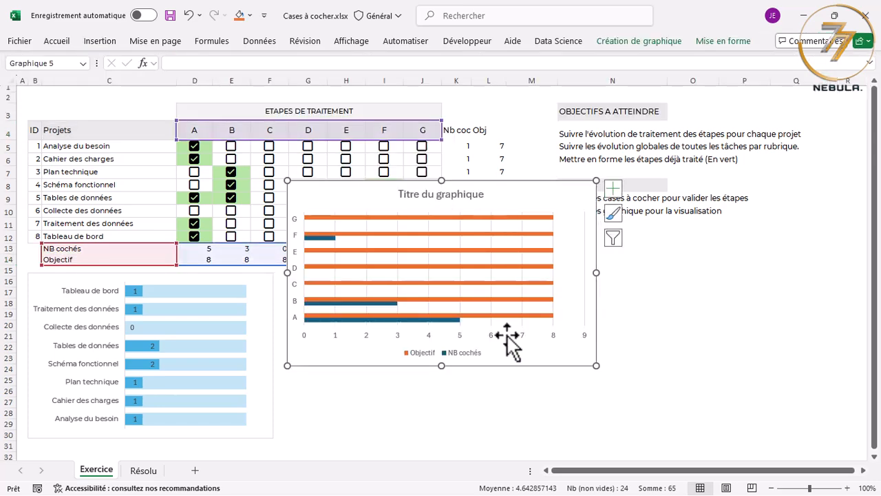
# - Place the stage chart beside the project chart, matching its height and ending its width at column J
pyautogui.moveTo(527, 191); pyautogui.dragTo(518, 282)
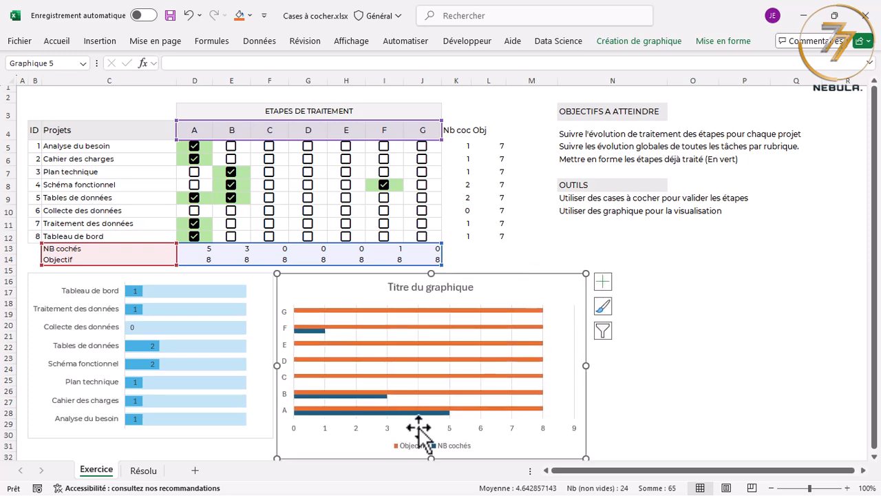
pyautogui.moveTo(428, 459); pyautogui.dragTo(430, 432)
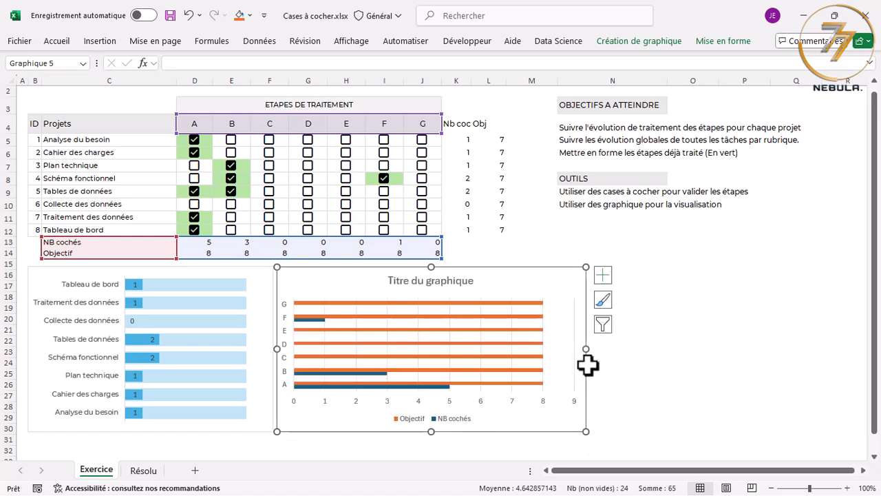
pyautogui.moveTo(586, 349); pyautogui.dragTo(442, 349)
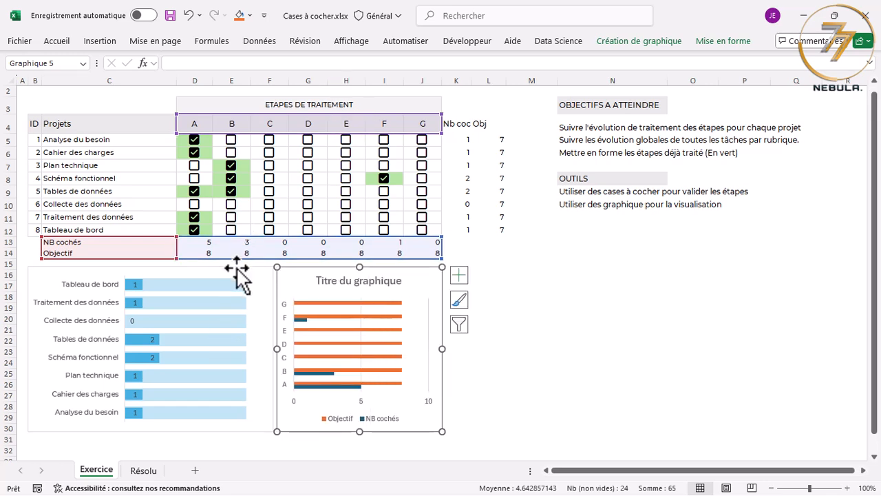
# - Narrow the project chart to the end of column E and widen the stage chart to meet its edge
pyautogui.click(238, 272)
pyautogui.moveTo(272, 349); pyautogui.dragTo(246, 348)
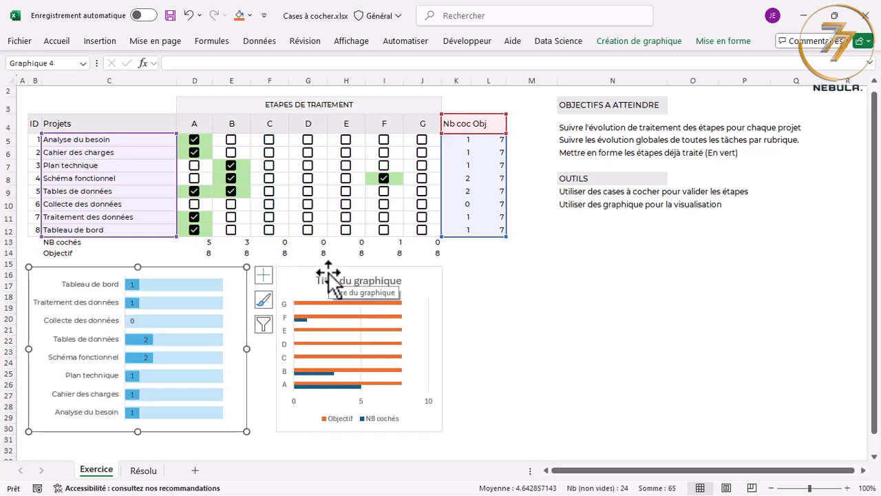
pyautogui.click(328, 275)
pyautogui.moveTo(273, 350); pyautogui.dragTo(248, 348)
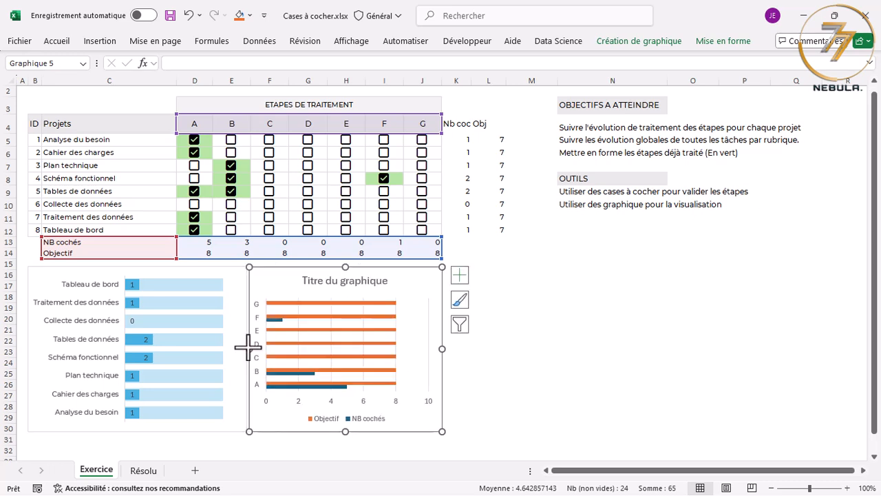
# - Remove the stage chart's title and make it a combo chart with both series as clustered bars, NB cochés on the secondary axis
pyautogui.click(362, 280)
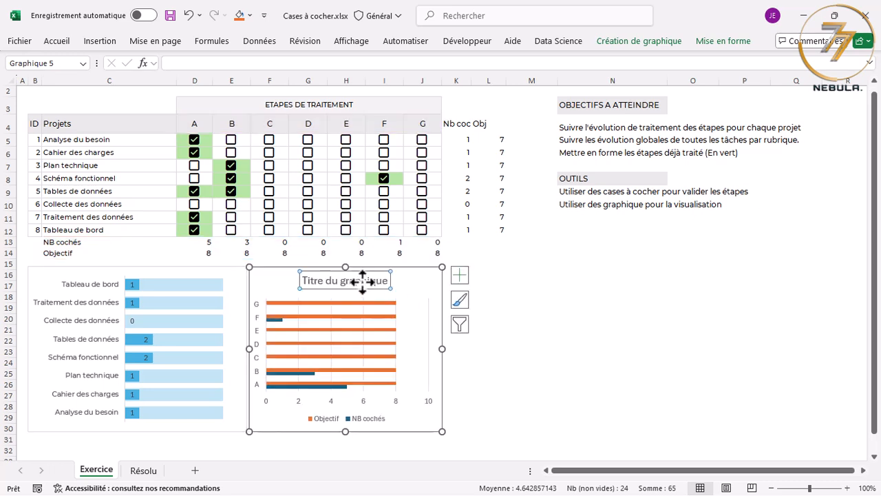
pyautogui.press('Delete')
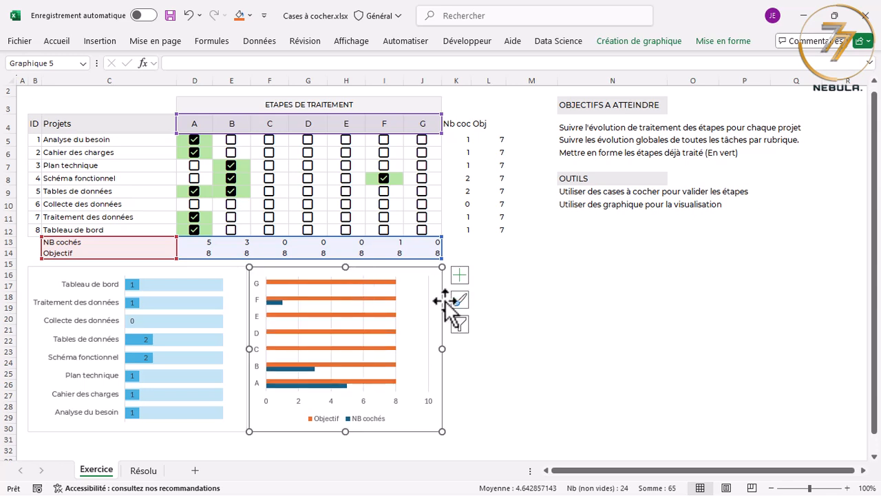
pyautogui.click(654, 39)
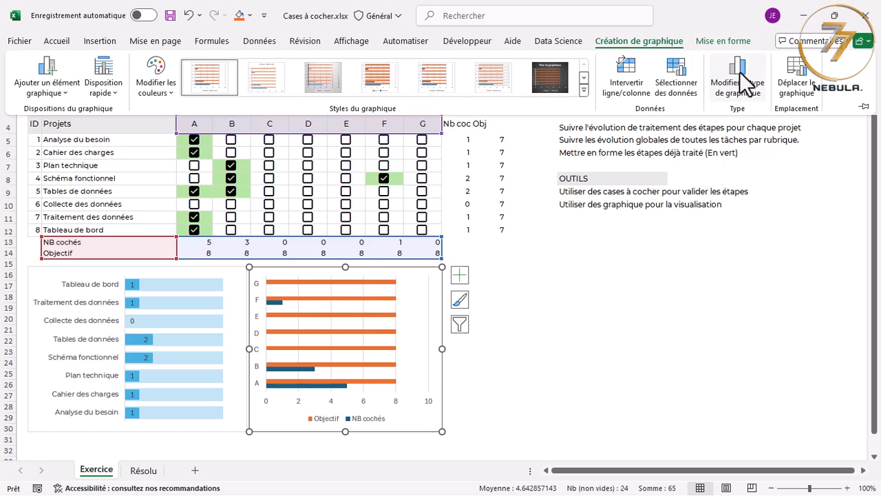
pyautogui.click(740, 72)
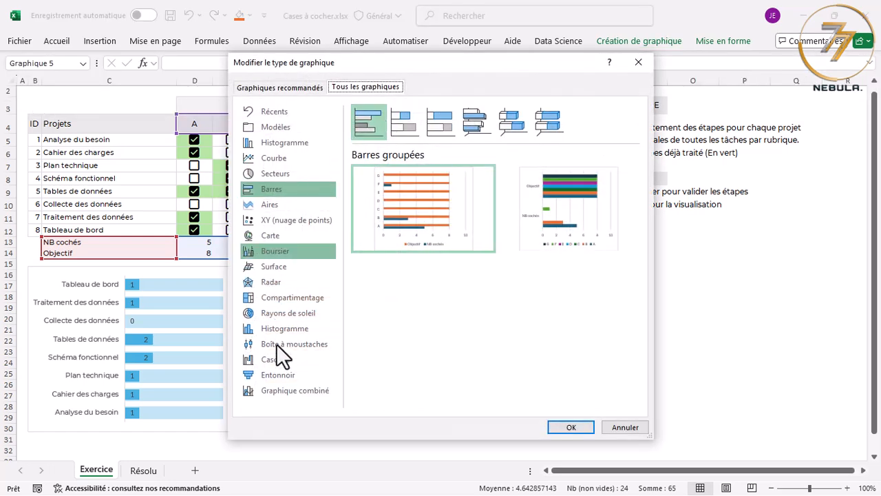
pyautogui.click(272, 390)
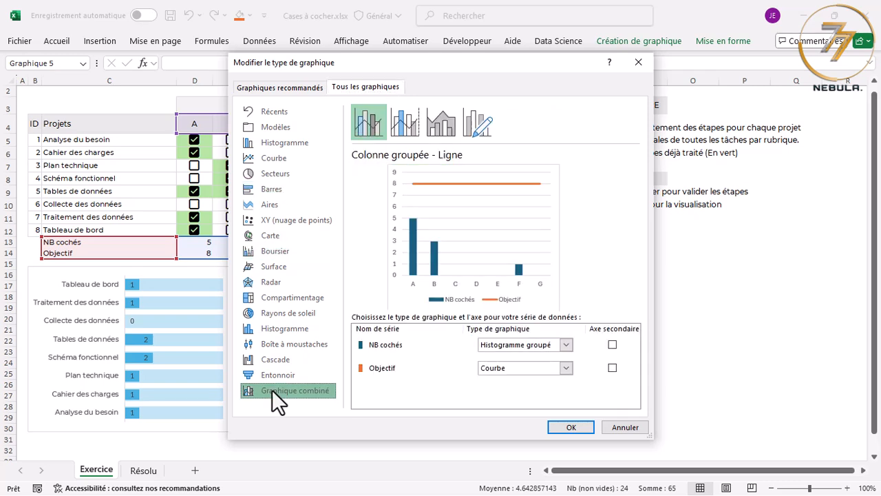
pyautogui.click(565, 345)
pyautogui.click(481, 156)
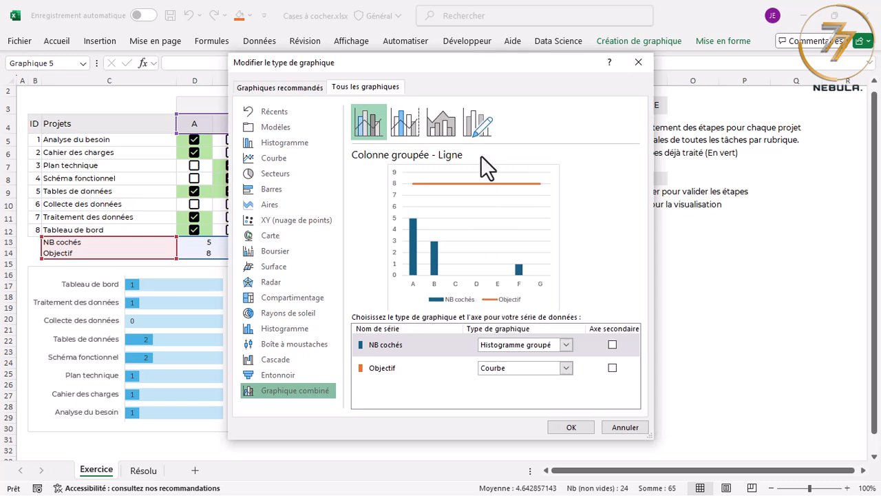
pyautogui.click(571, 370)
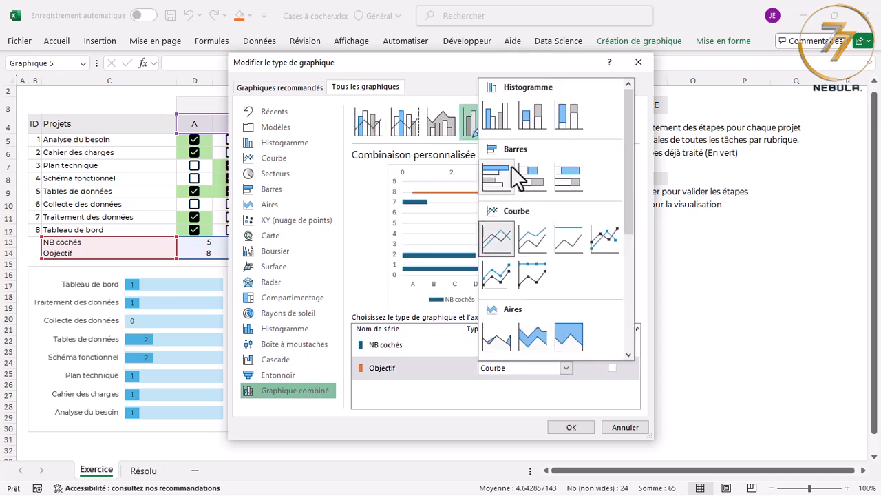
pyautogui.click(496, 179)
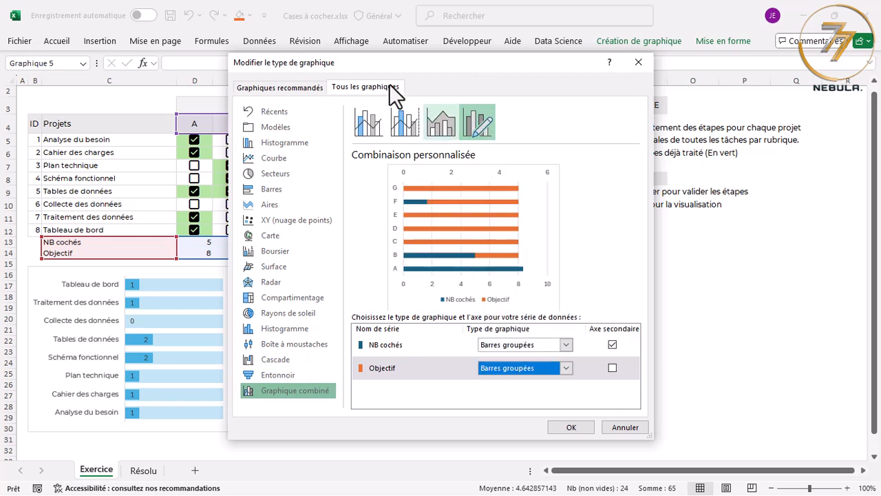
pyautogui.moveTo(340, 59); pyautogui.dragTo(580, 87)
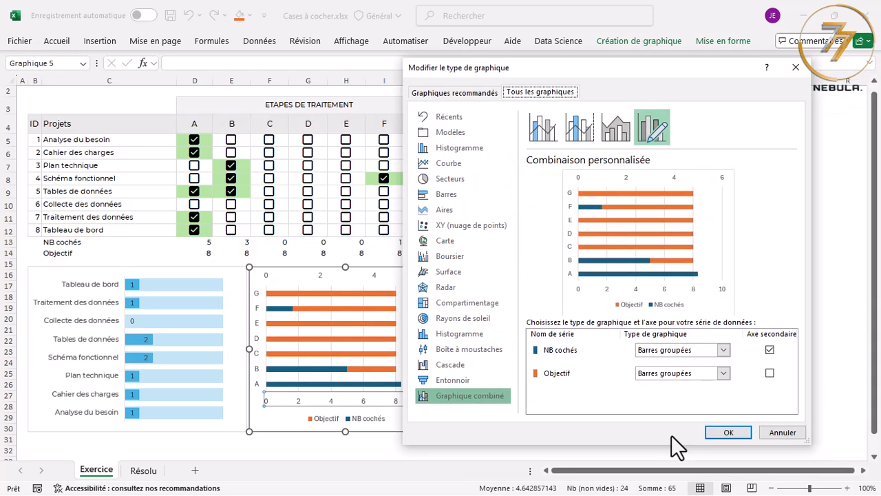
pyautogui.click(720, 433)
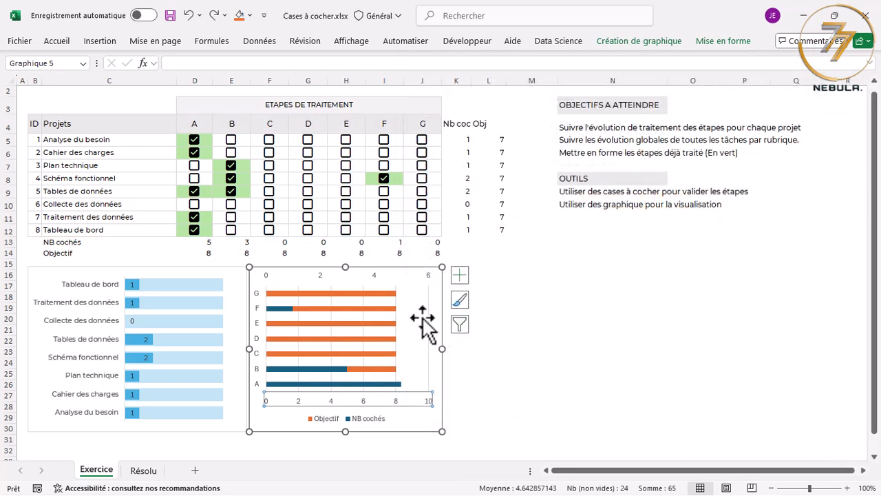
# - Delete both horizontal value axes from the stage chart
pyautogui.press('Delete')
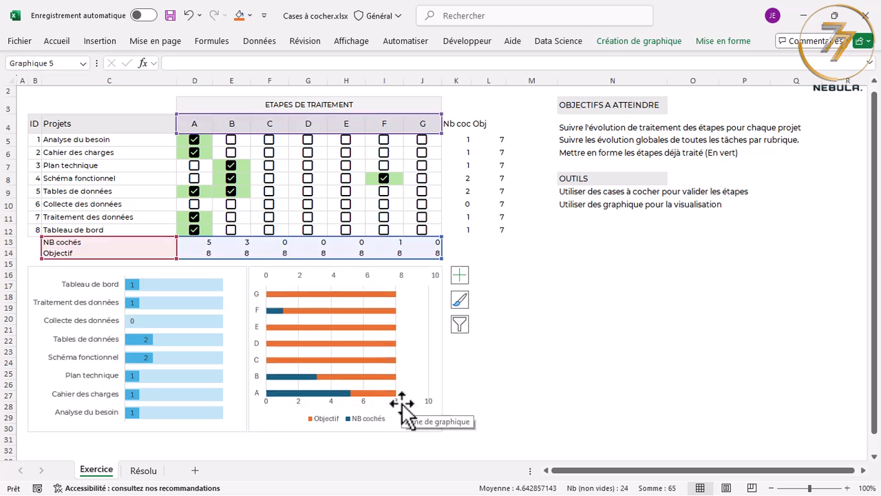
pyautogui.click(364, 274)
pyautogui.press('Delete')
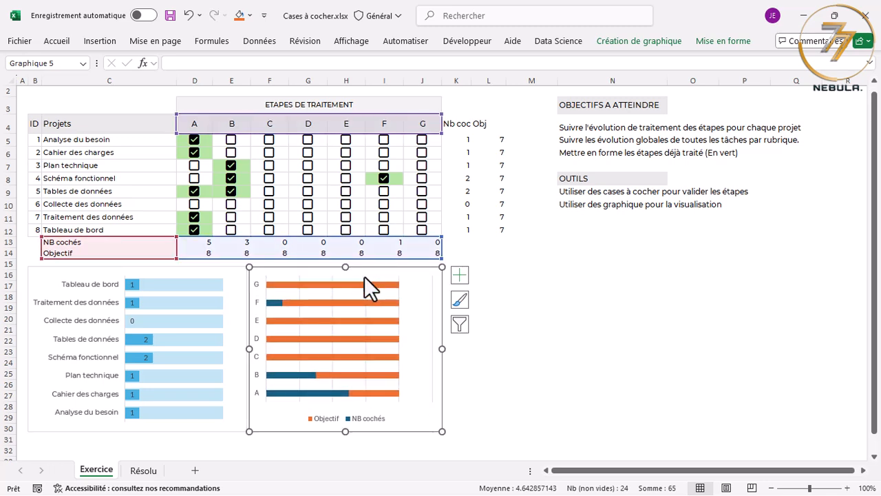
# - Remove the legend and the gridlines from the stage chart
pyautogui.click(362, 419)
pyautogui.press('Delete')
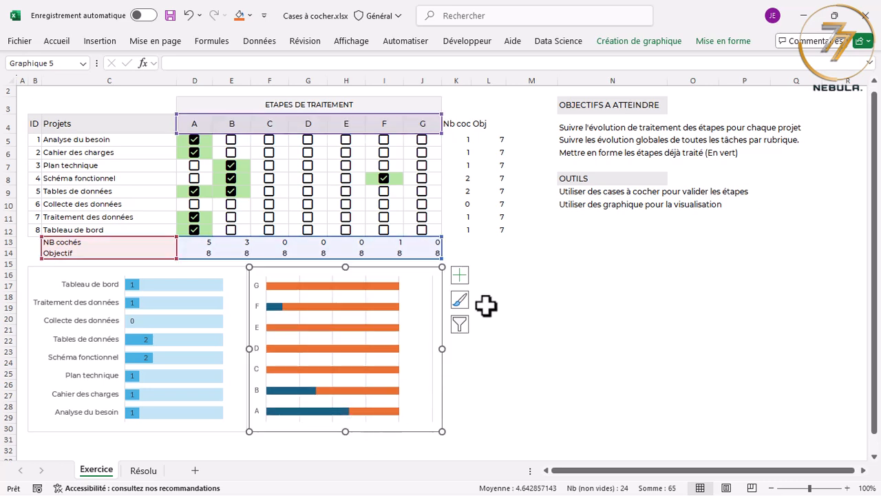
pyautogui.click(459, 279)
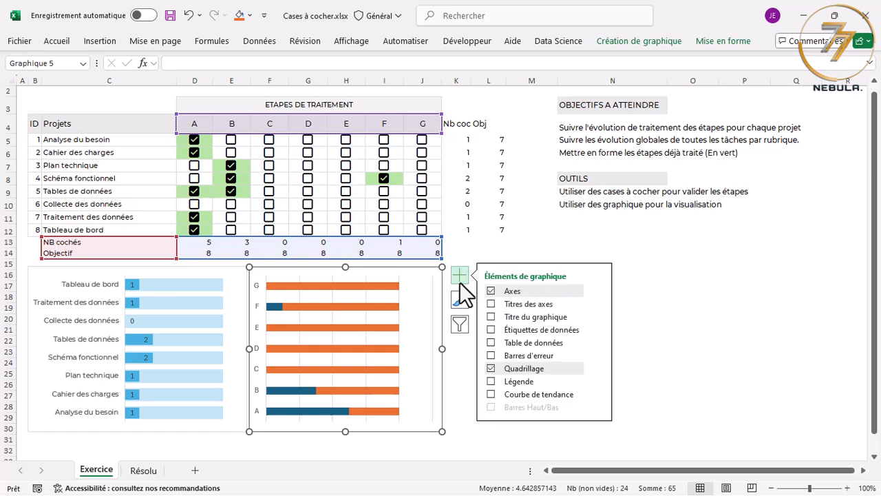
pyautogui.click(490, 368)
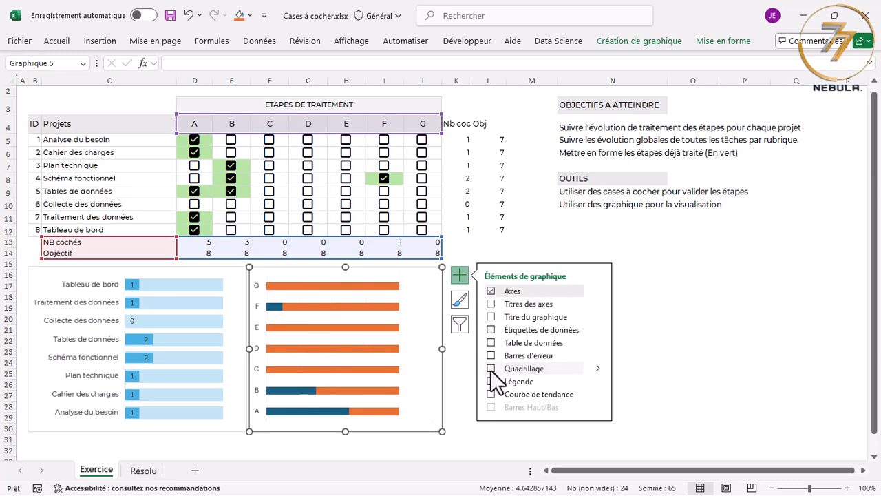
pyautogui.click(678, 327)
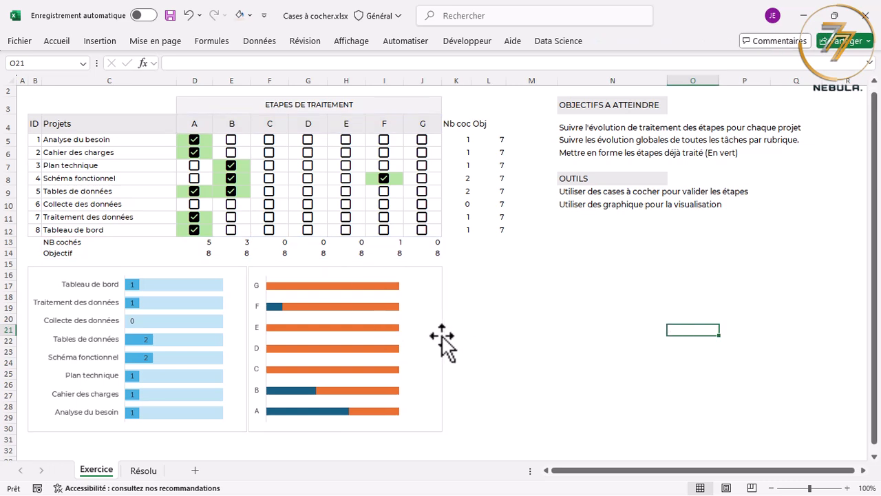
# - Format the stage chart's Objectif series with a 62% gap width and a solid light green theme fill
pyautogui.moveTo(359, 347)
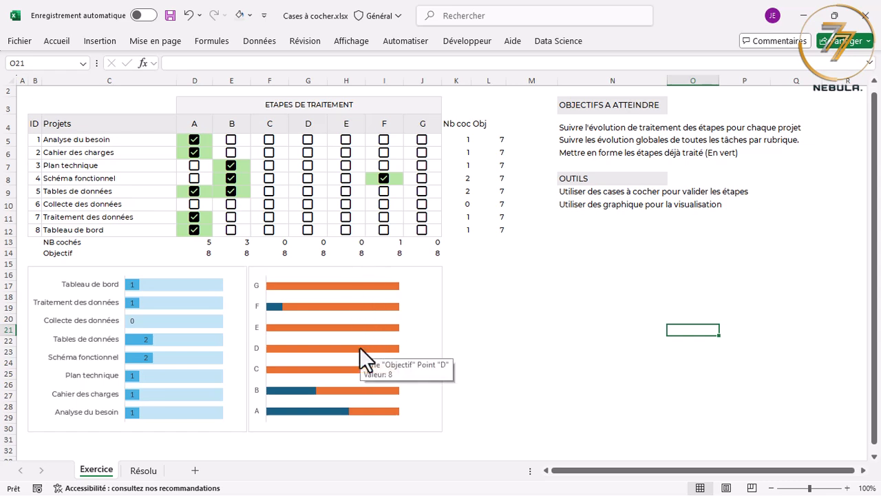
pyautogui.click(272, 306)
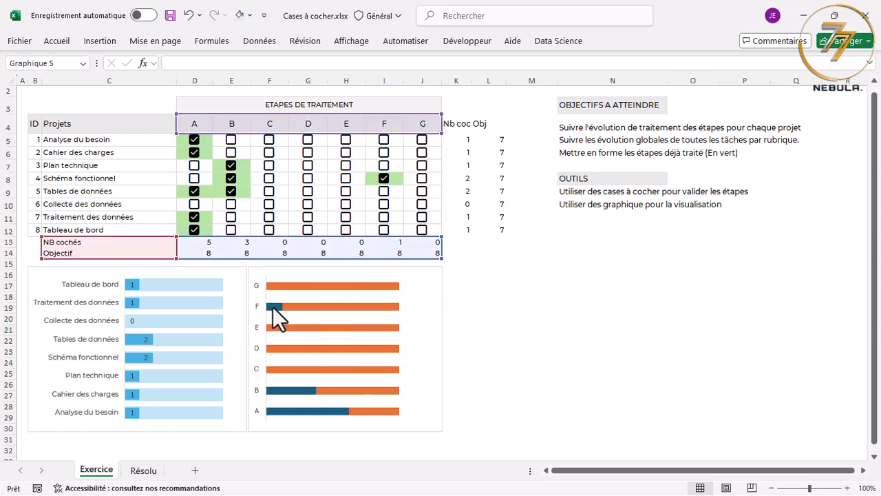
pyautogui.click(314, 285)
pyautogui.doubleClick(314, 284)
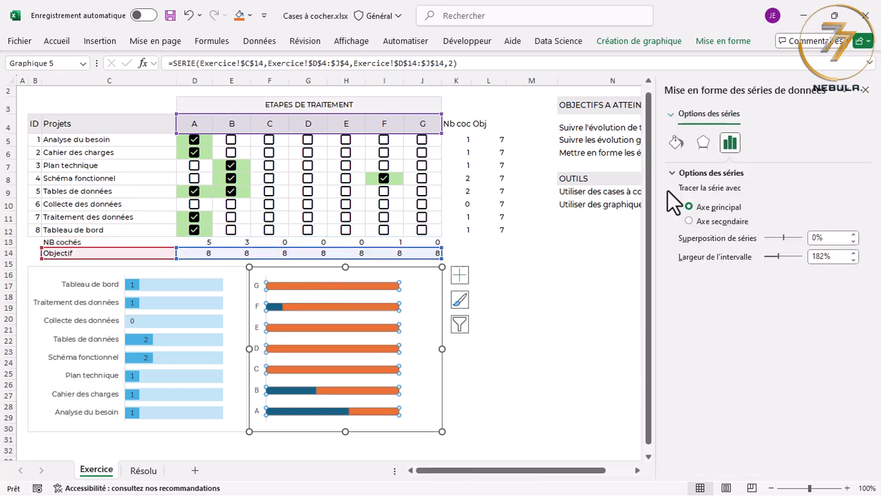
pyautogui.moveTo(777, 256); pyautogui.dragTo(769, 255)
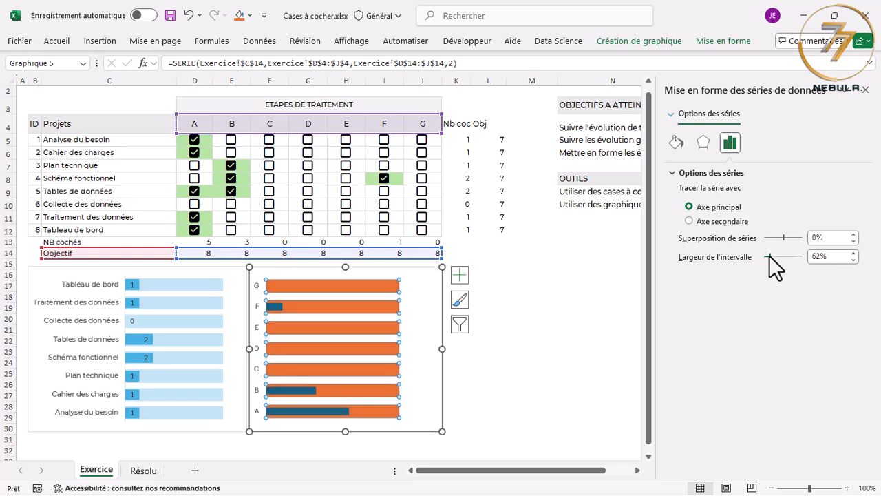
pyautogui.click(678, 143)
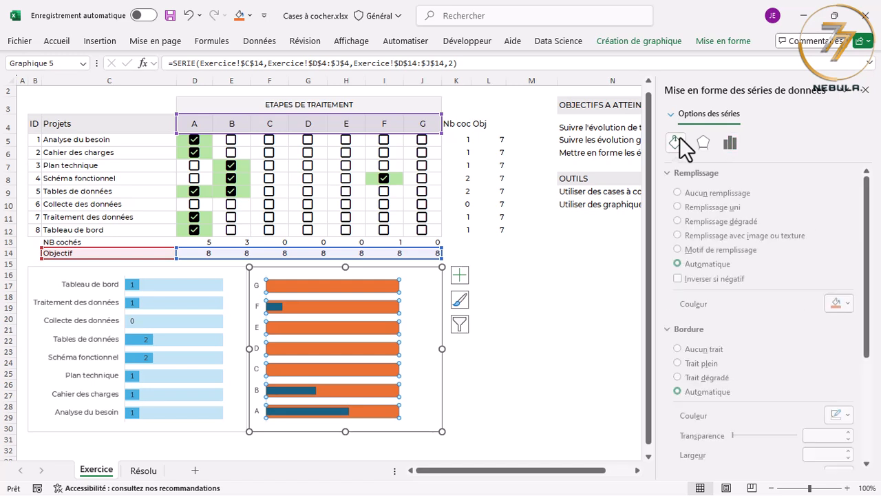
pyautogui.click(853, 304)
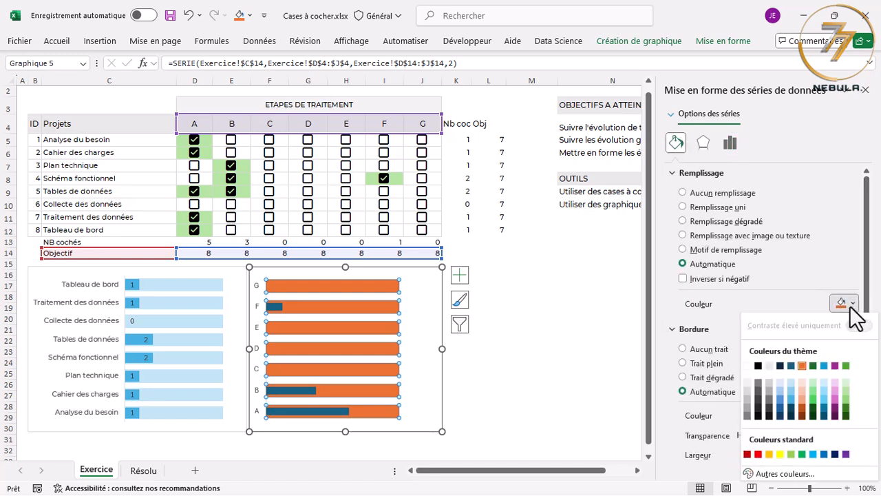
pyautogui.click(814, 382)
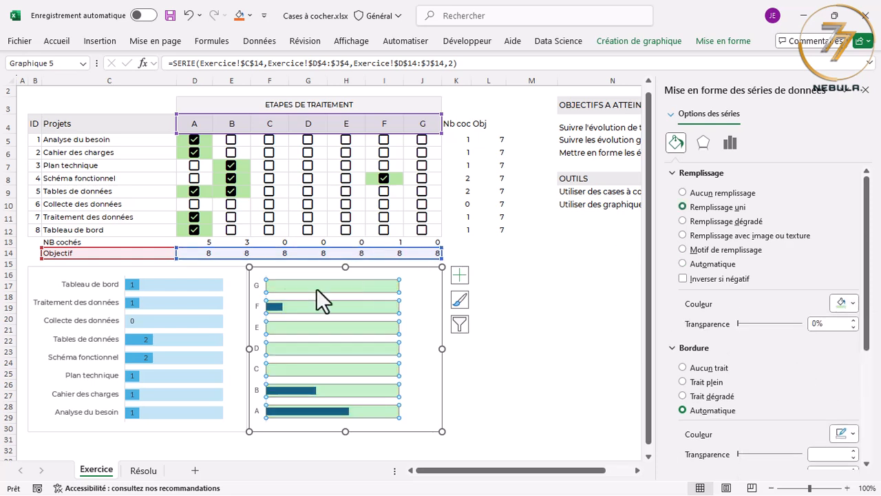
# - Format the stage chart's NB cochés series with an 84% gap width and a medium green theme fill one shade darker than Objectif
pyautogui.click(282, 388)
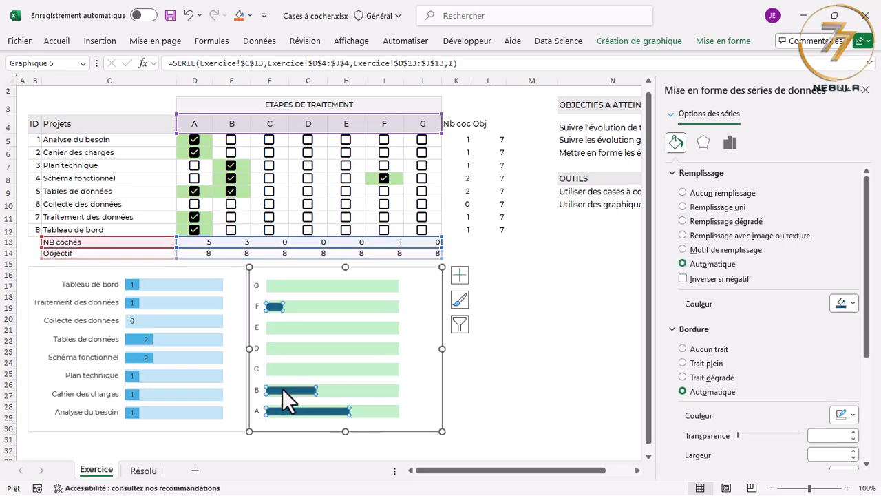
pyautogui.click(731, 144)
pyautogui.moveTo(779, 256); pyautogui.dragTo(771, 257)
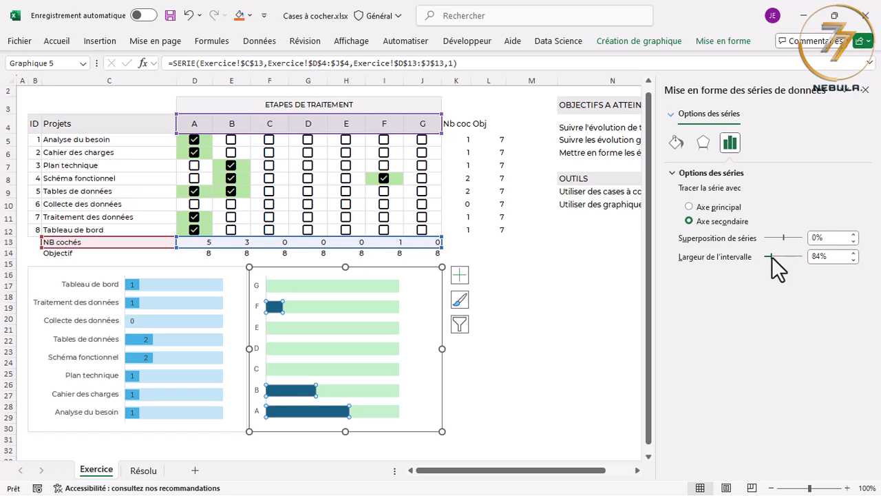
pyautogui.click(676, 142)
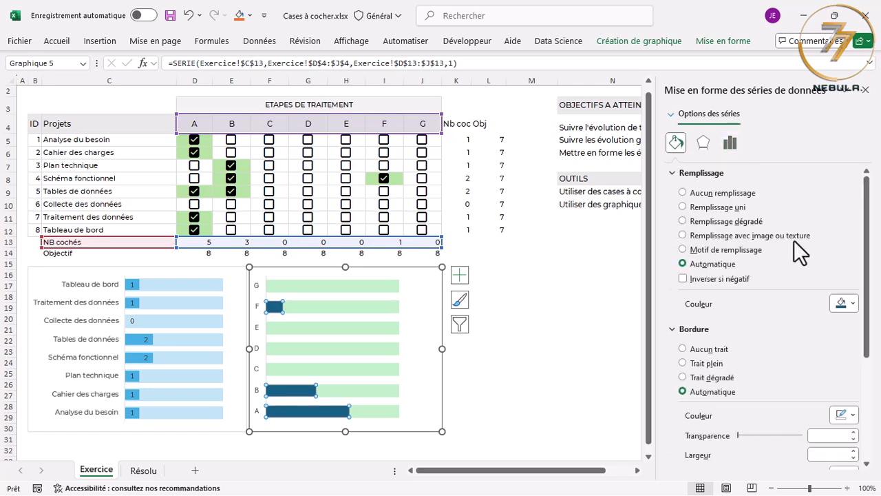
pyautogui.click(852, 303)
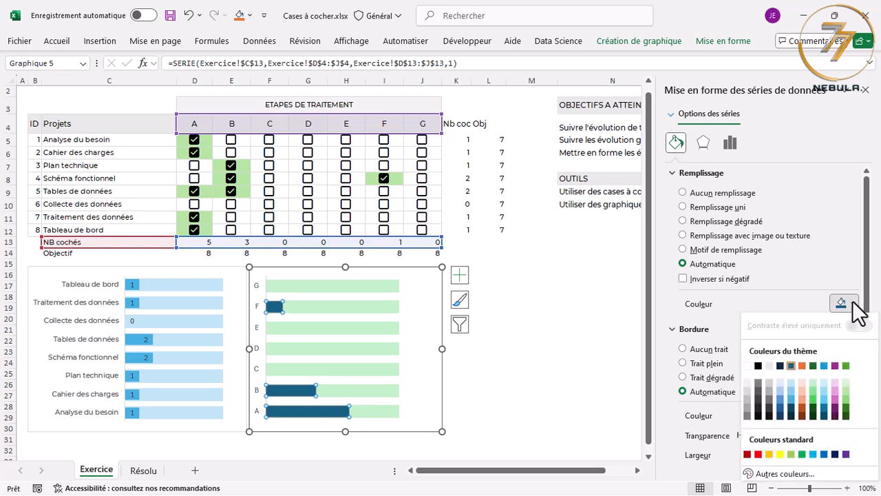
pyautogui.click(813, 390)
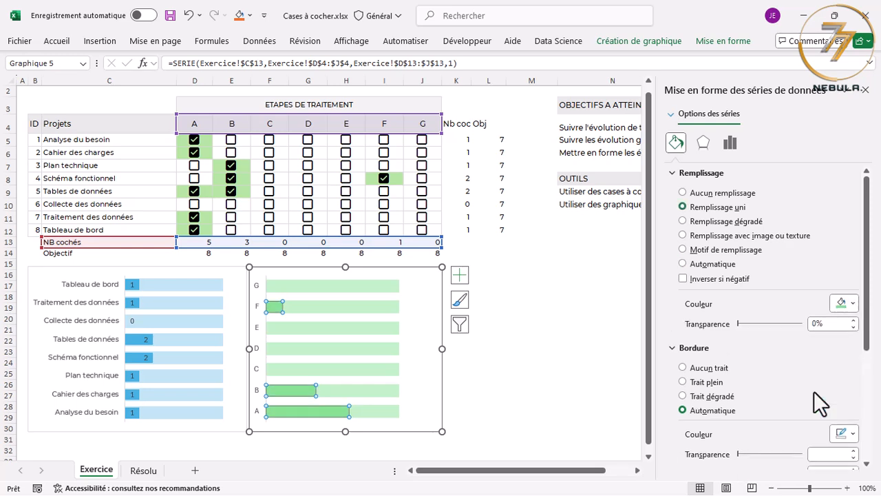
pyautogui.click(566, 355)
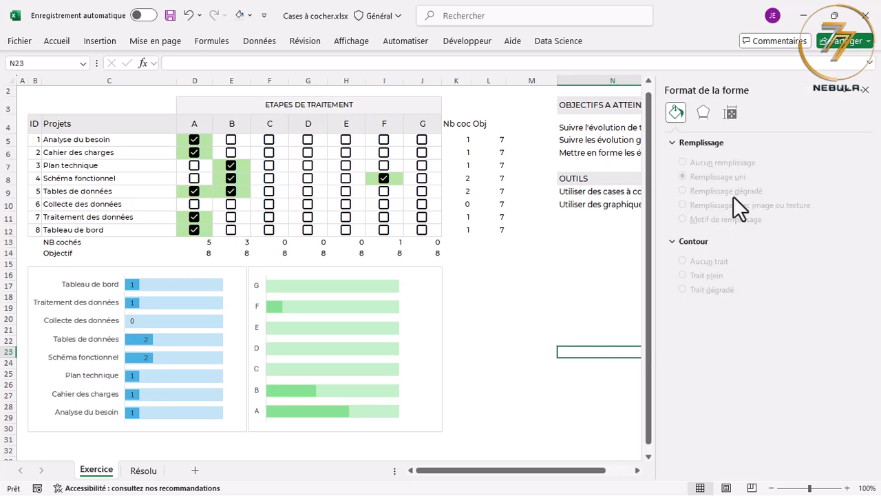
pyautogui.click(868, 90)
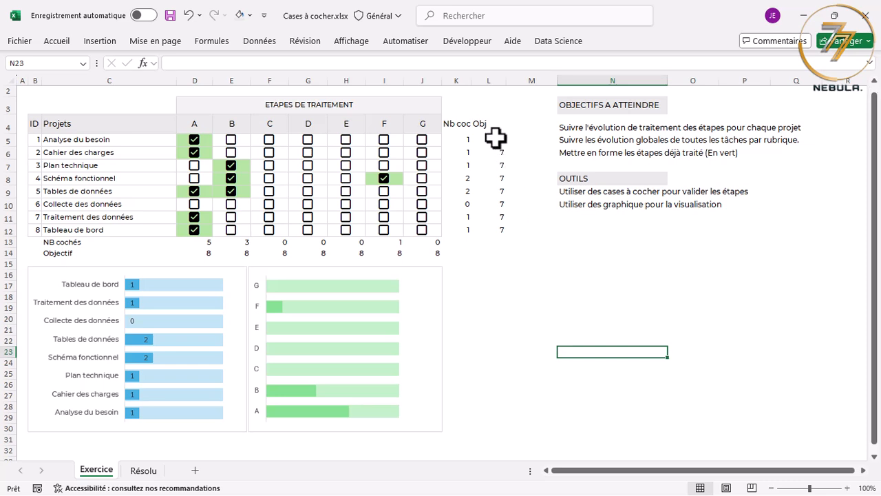
# - Hide the helper counts and targets in K4:L12 and C13:J14 by setting their font colour to white
pyautogui.moveTo(456, 123); pyautogui.dragTo(502, 228)
pyautogui.moveTo(50, 241); pyautogui.dragTo(413, 253)
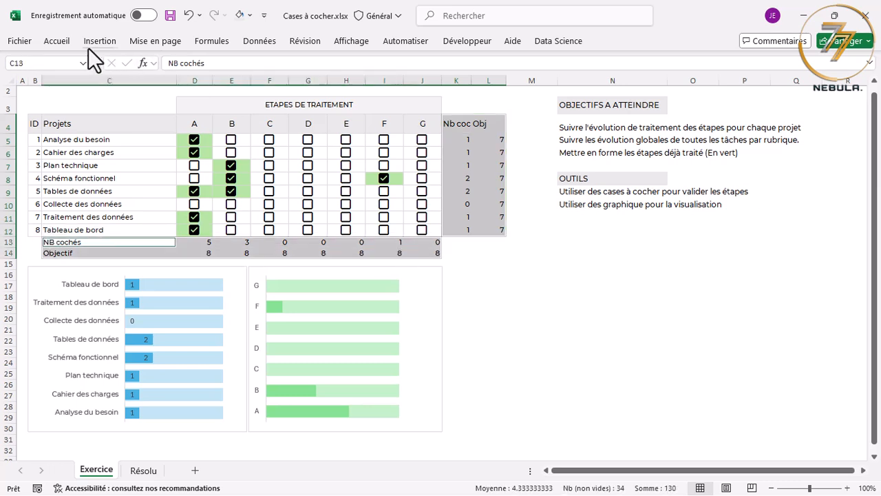
pyautogui.click(59, 39)
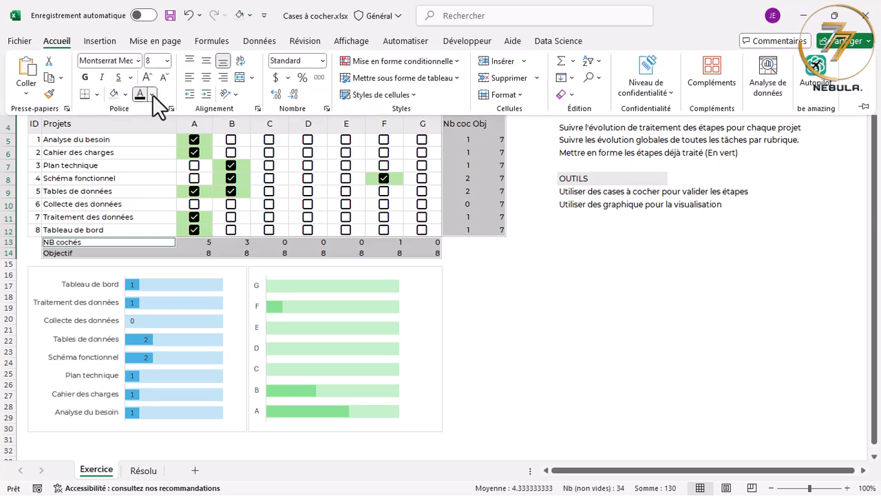
pyautogui.click(153, 95)
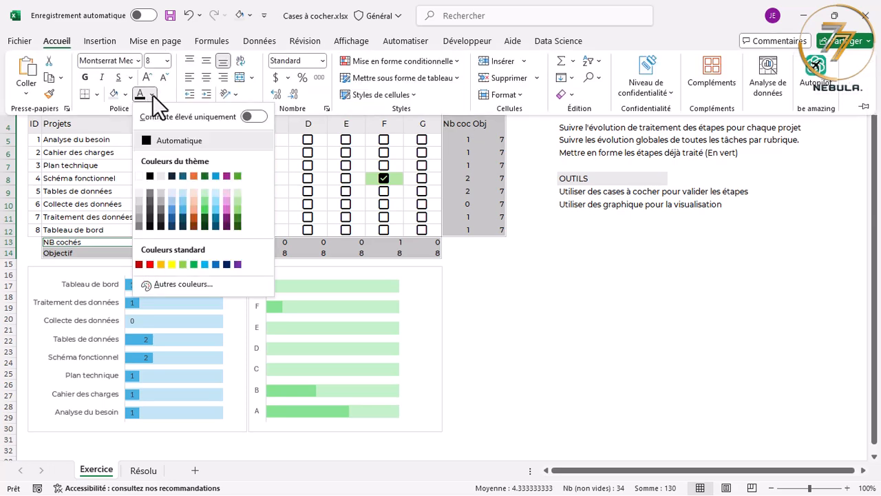
pyautogui.click(139, 175)
pyautogui.click(531, 343)
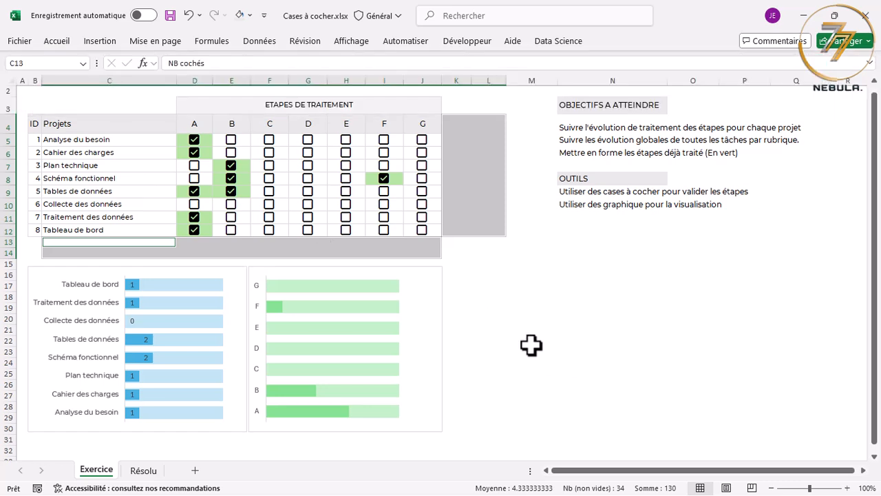
pyautogui.click(530, 343)
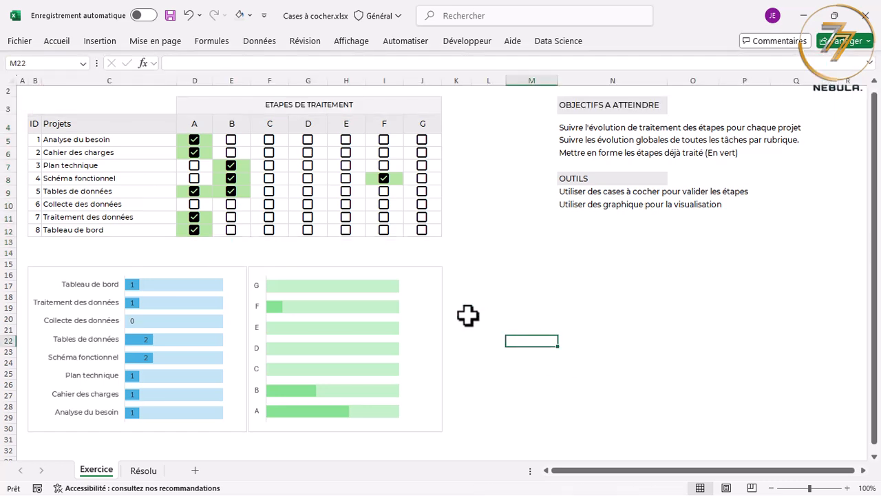
# - Tick stage D for Plan technique, stage C for Schéma fonctionnel and Tables de données, and stages D and F for Tableau de bord
pyautogui.click(202, 268)
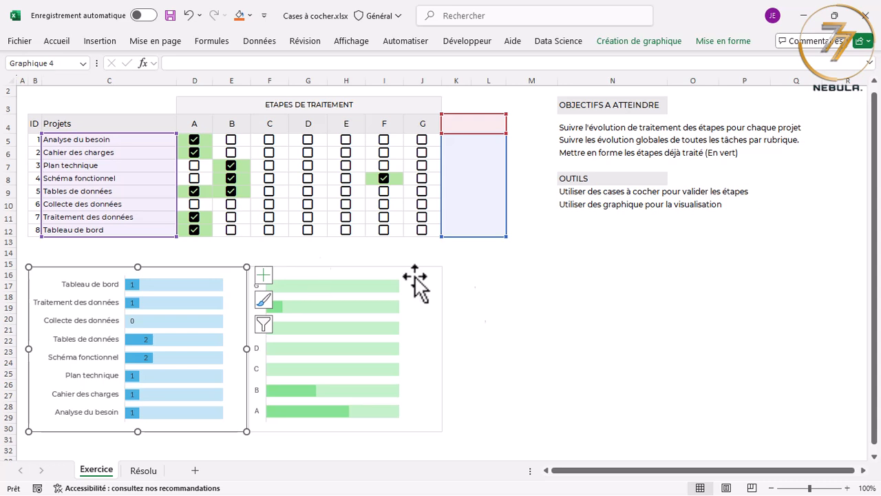
pyautogui.click(522, 325)
pyautogui.click(307, 165)
pyautogui.click(269, 179)
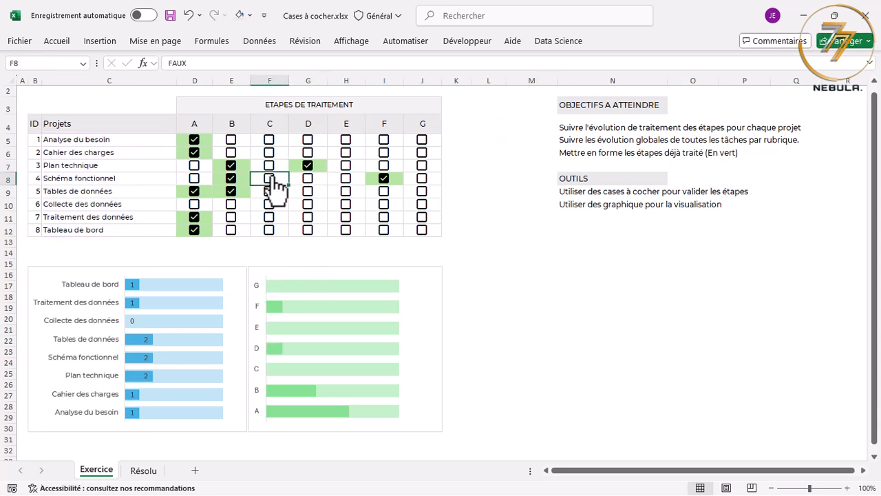
pyautogui.click(269, 190)
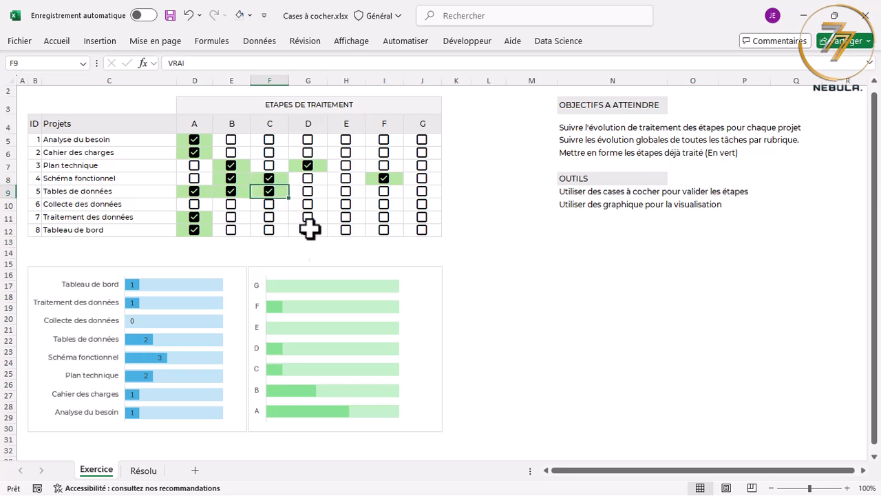
pyautogui.click(308, 229)
pyautogui.click(385, 229)
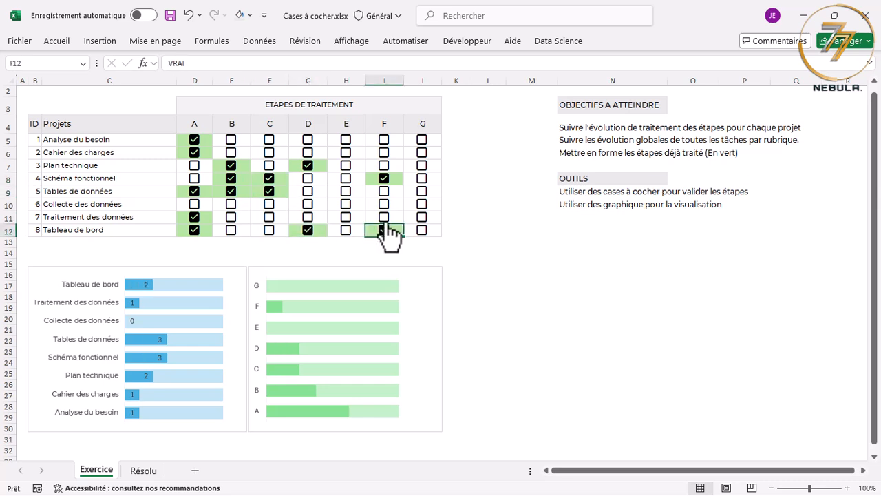
# - Tick stages F and G for Collecte des données, stage G for Schéma fonctionnel, and stage D for Tables de données
pyautogui.click(384, 205)
pyautogui.click(384, 205)
pyautogui.click(422, 205)
pyautogui.click(421, 179)
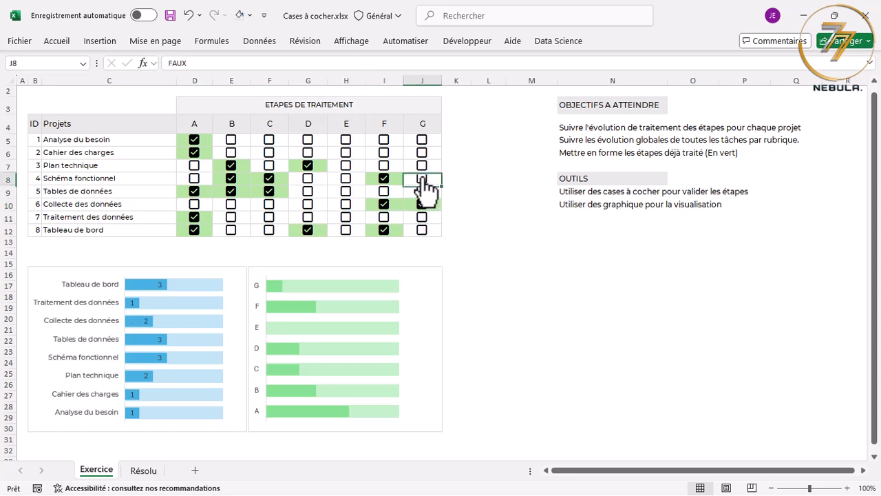
pyautogui.click(308, 191)
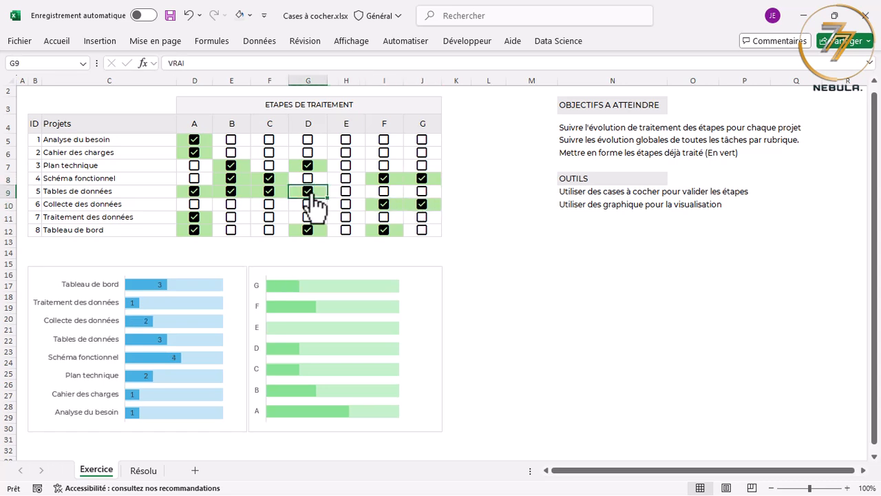
# - Tick stage D for Analyse du besoin, stage E for Cahier des charges, and stages C, D and E for Collecte des données
pyautogui.click(308, 141)
pyautogui.click(347, 158)
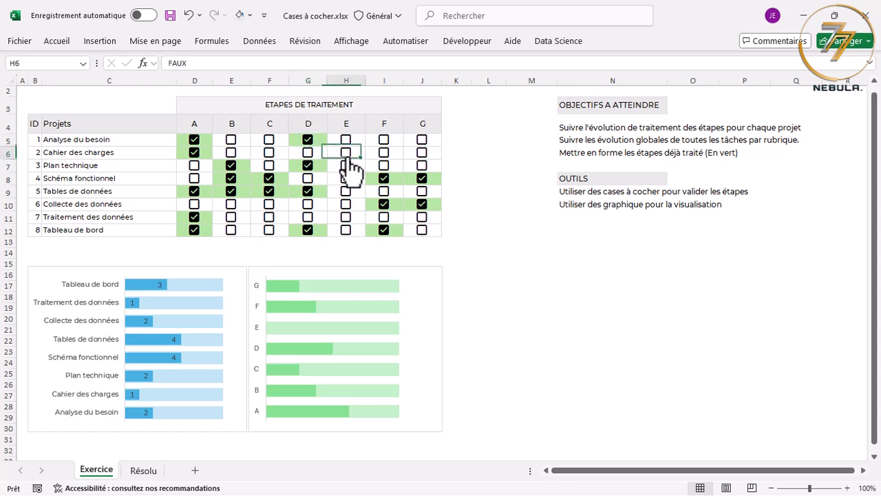
pyautogui.click(348, 205)
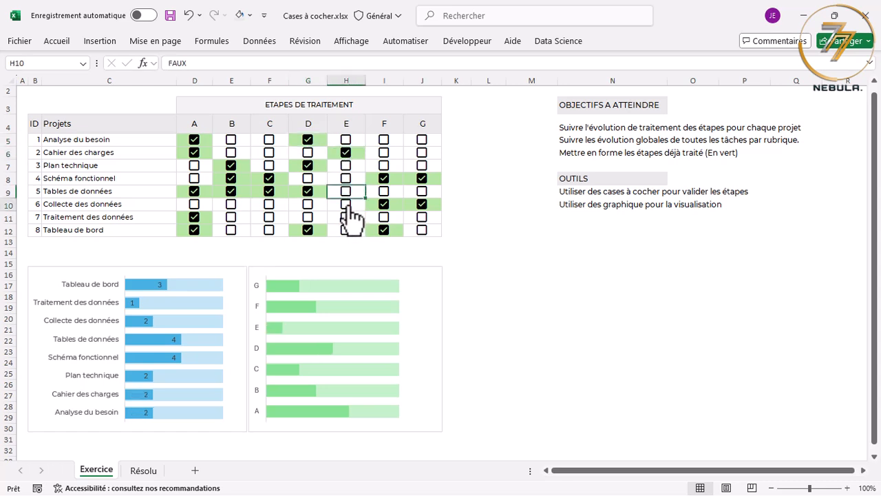
pyautogui.click(307, 206)
pyautogui.click(266, 204)
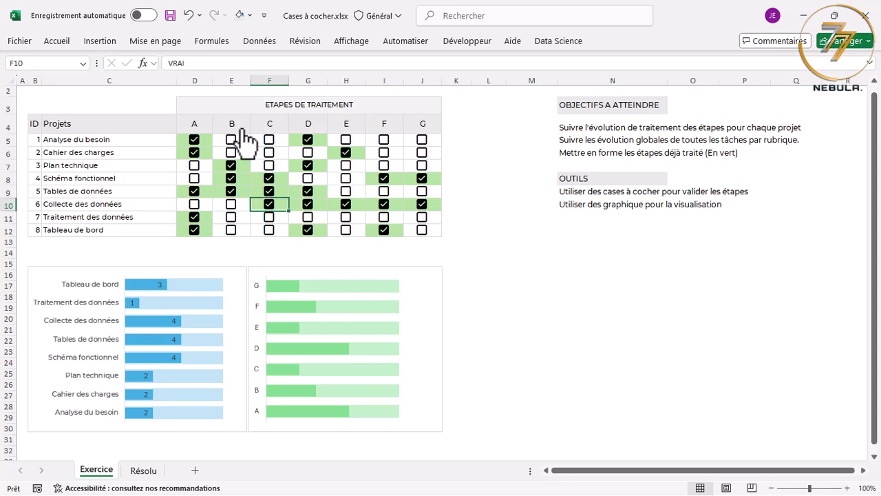
# - Tick stages C, F and G for Analyse du besoin, stage G for Plan technique, and stages B, D and E for Traitement des données
pyautogui.click(268, 141)
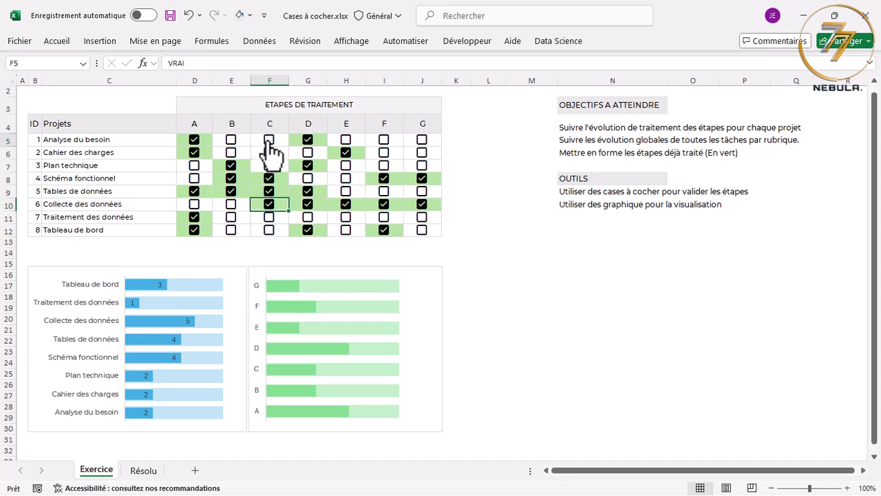
pyautogui.click(232, 217)
pyautogui.click(388, 140)
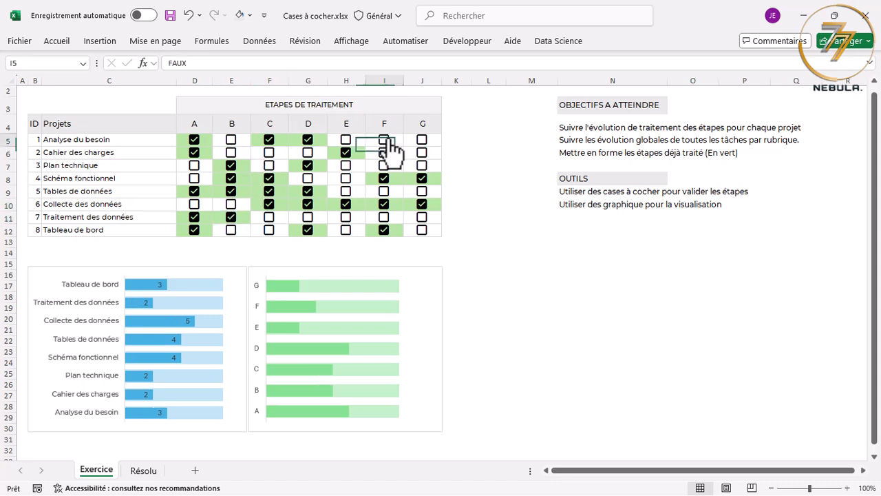
pyautogui.click(422, 140)
pyautogui.click(422, 166)
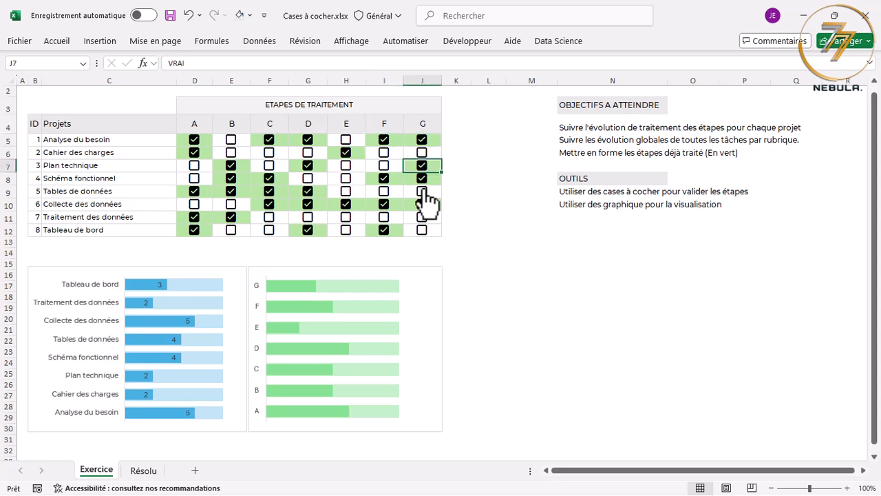
pyautogui.click(310, 219)
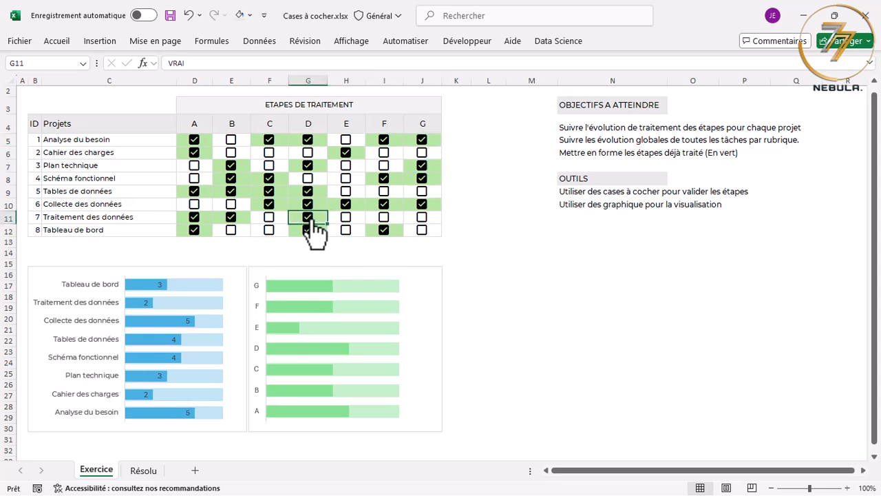
pyautogui.click(346, 217)
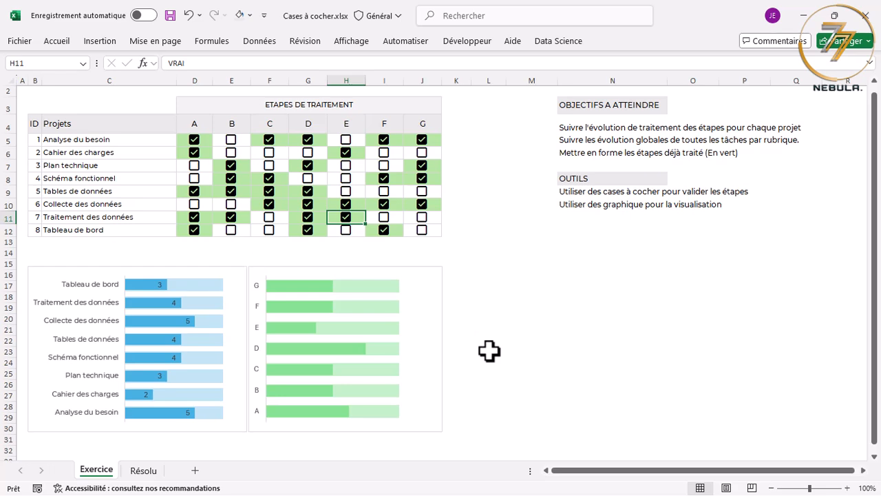
pyautogui.hotkey('alt', 'Tab')
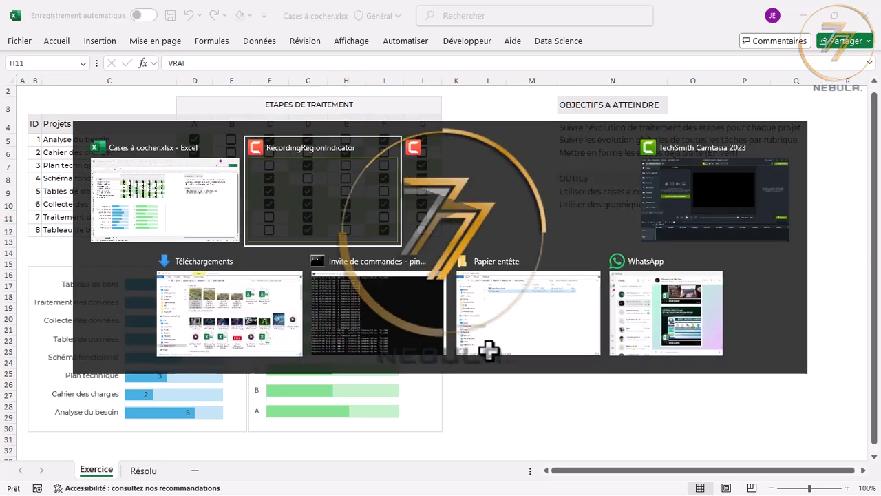